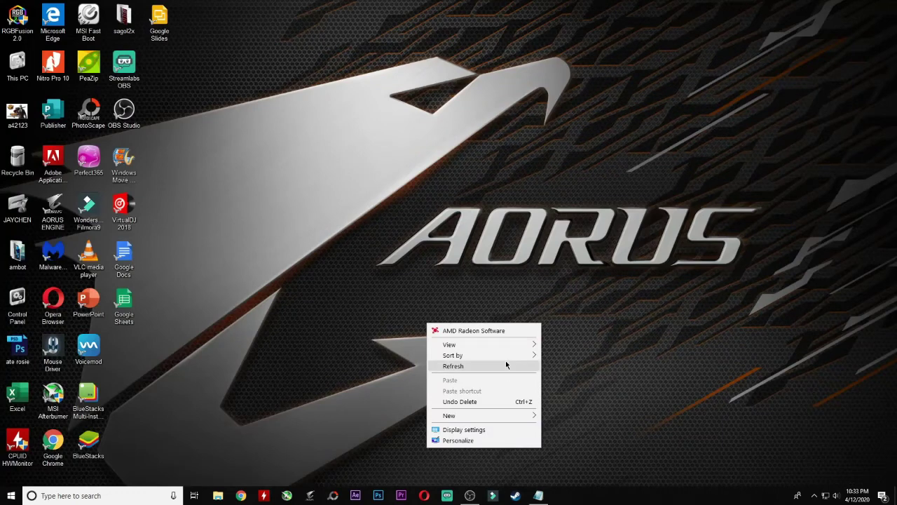
click(507, 365)
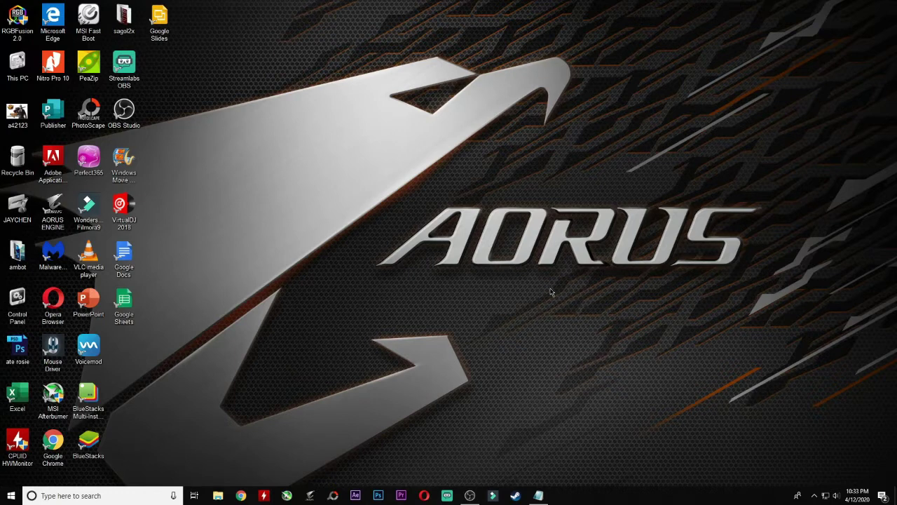
right_click(333, 212)
click(386, 250)
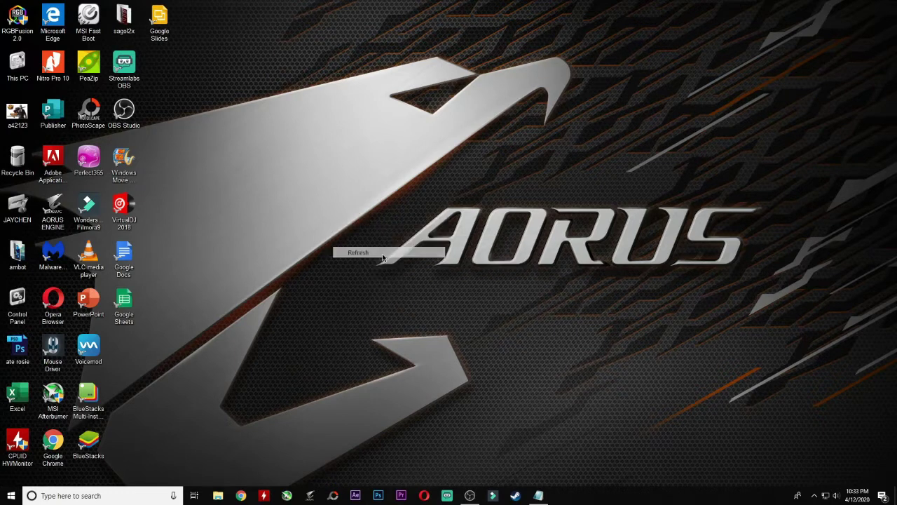
right_click(372, 266)
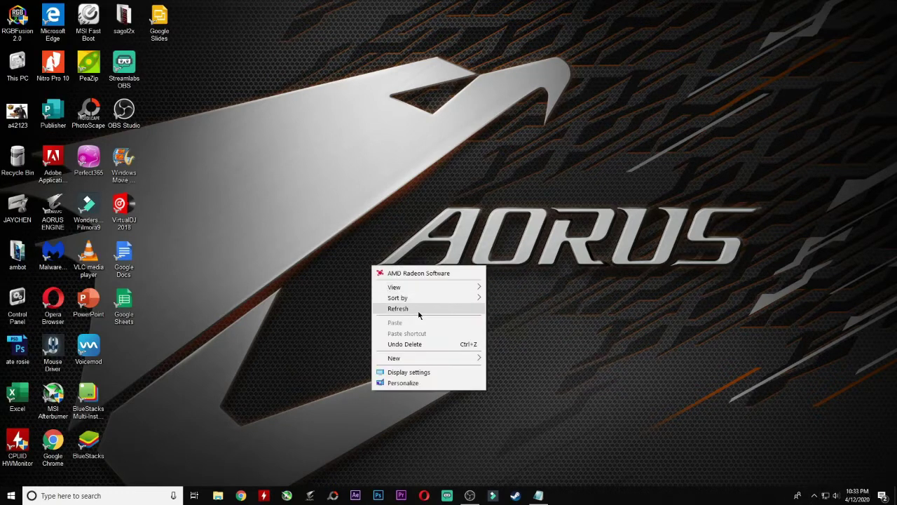
click(624, 340)
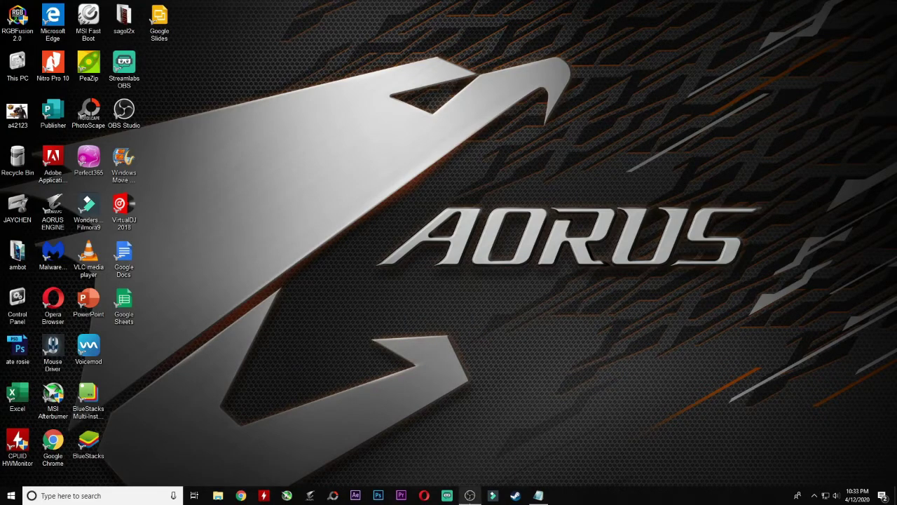
click(470, 495)
click(469, 496)
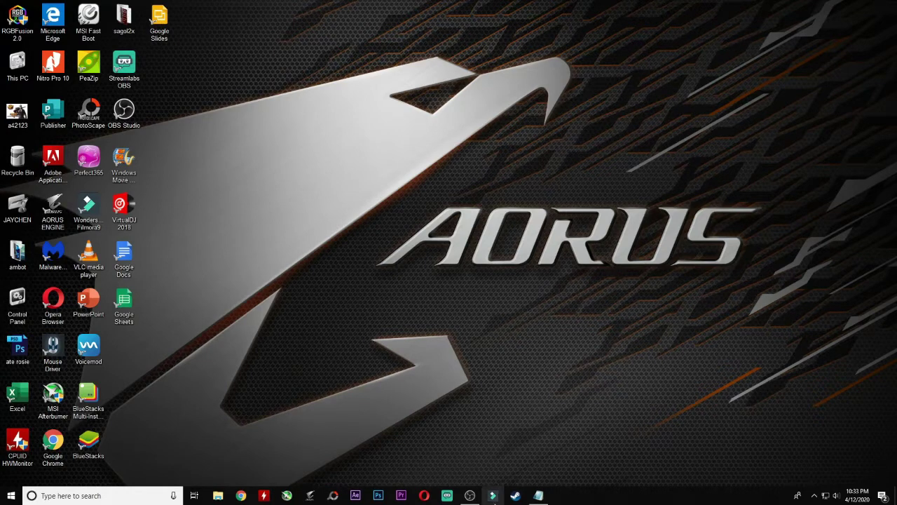
click(470, 495)
click(470, 495)
Copy the OS download link from the open Notepad note and load it in Chrome.
click(539, 496)
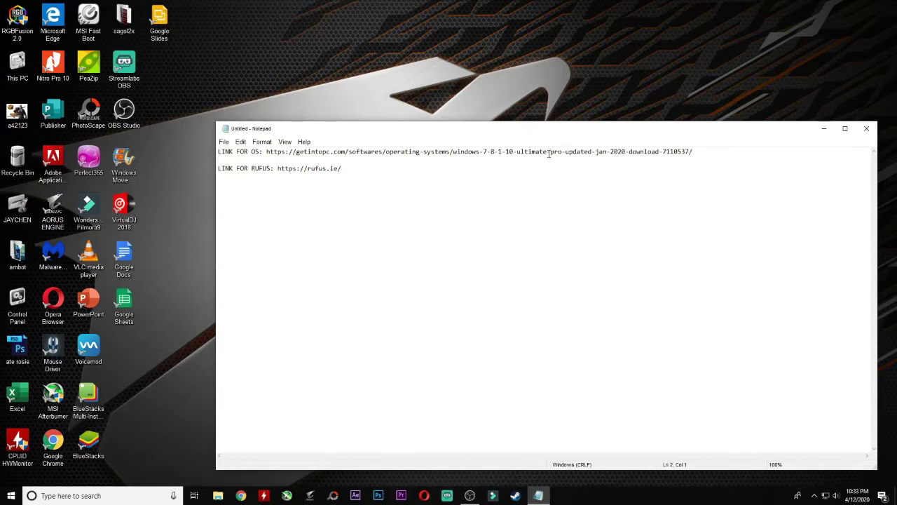
drag(549, 152, 266, 152)
key(ctrl+c)
click(725, 184)
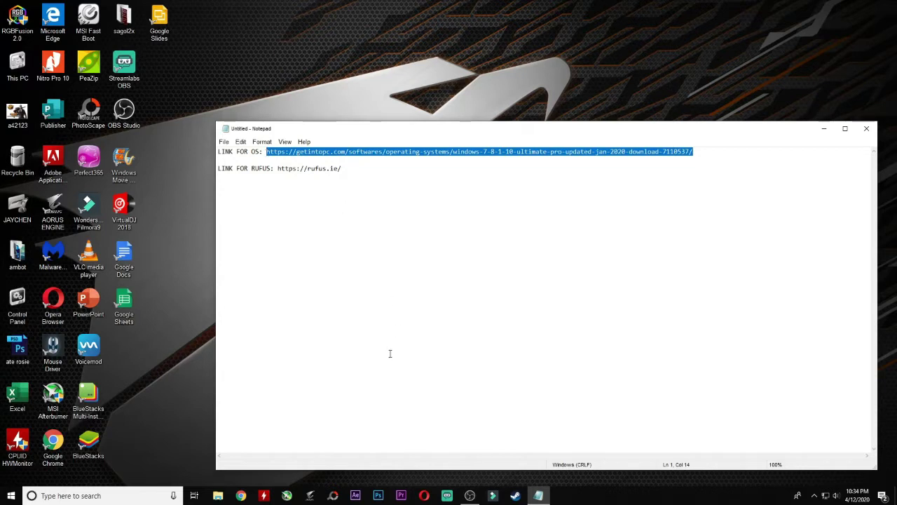
click(240, 495)
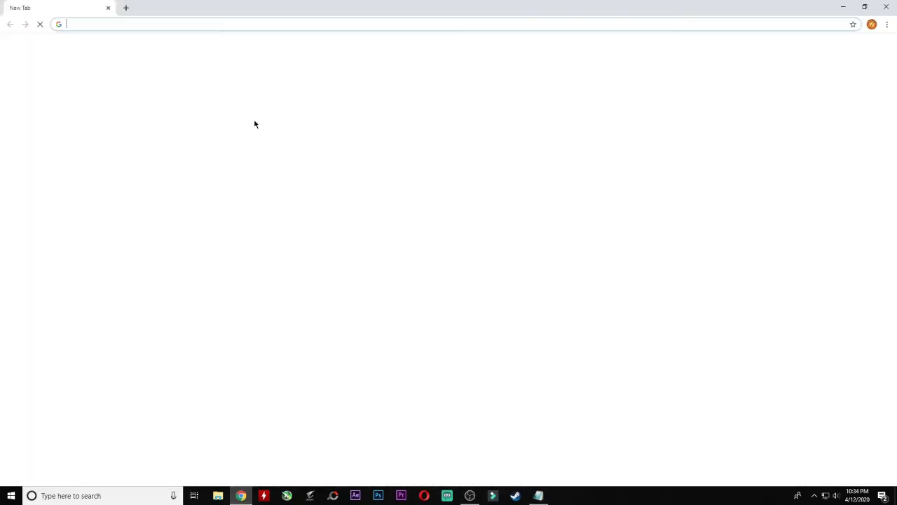
key(ctrl+v)
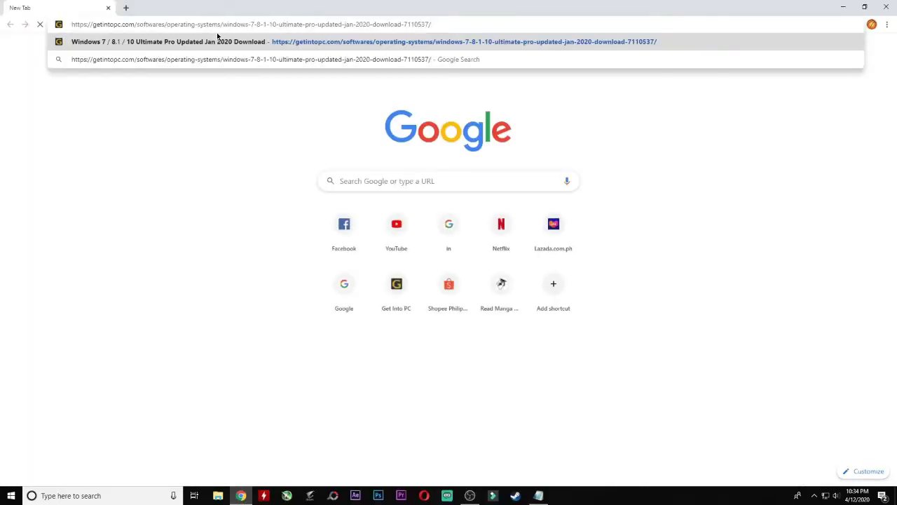
key(Return)
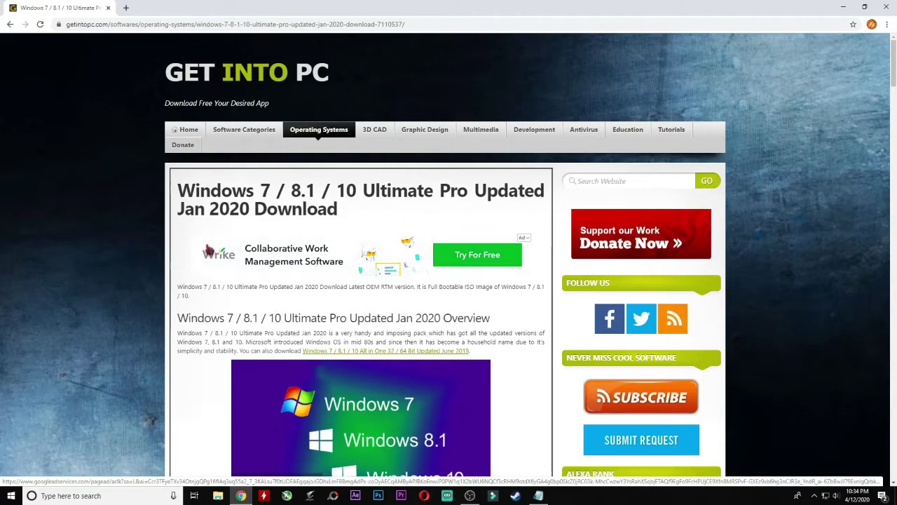
Find the free download section of the Windows 7 / 8.1 / 10 page and request the 64 Bit x64 v2020 download.
scroll(212, 245, down, 12)
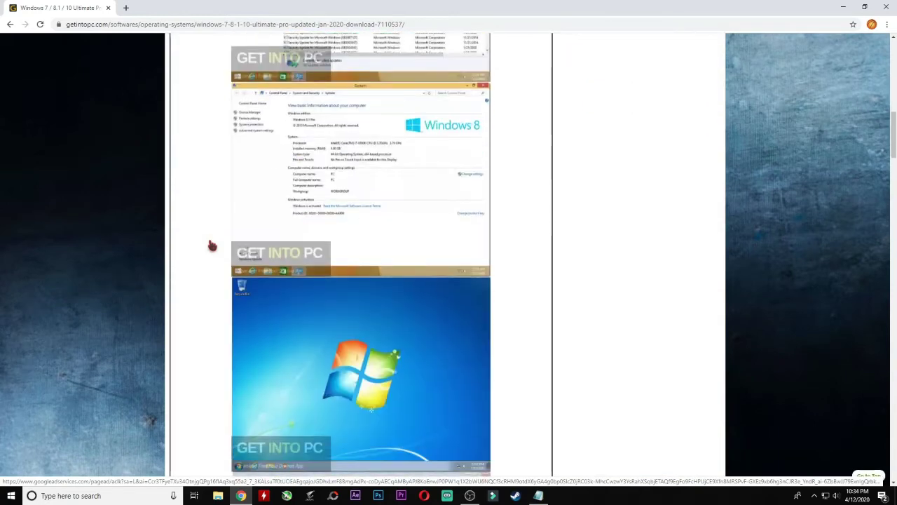
scroll(212, 245, down, 8)
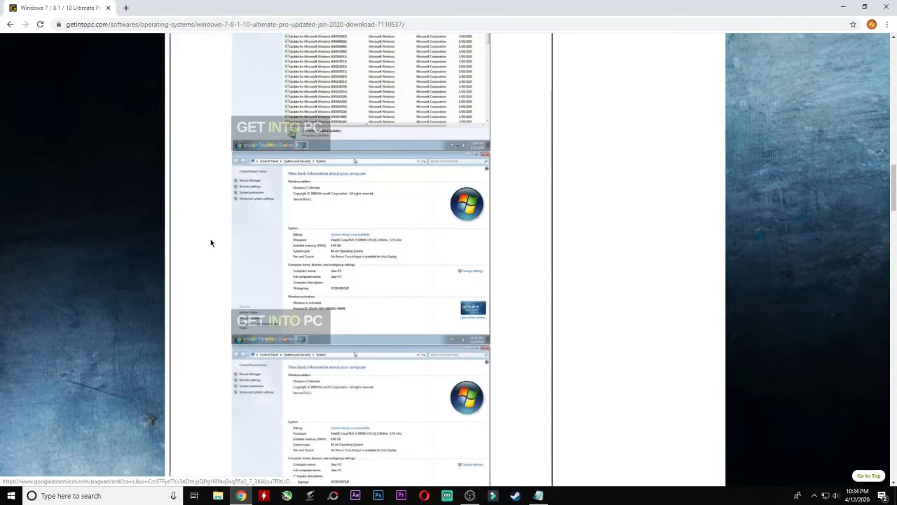
scroll(211, 243, down, 10)
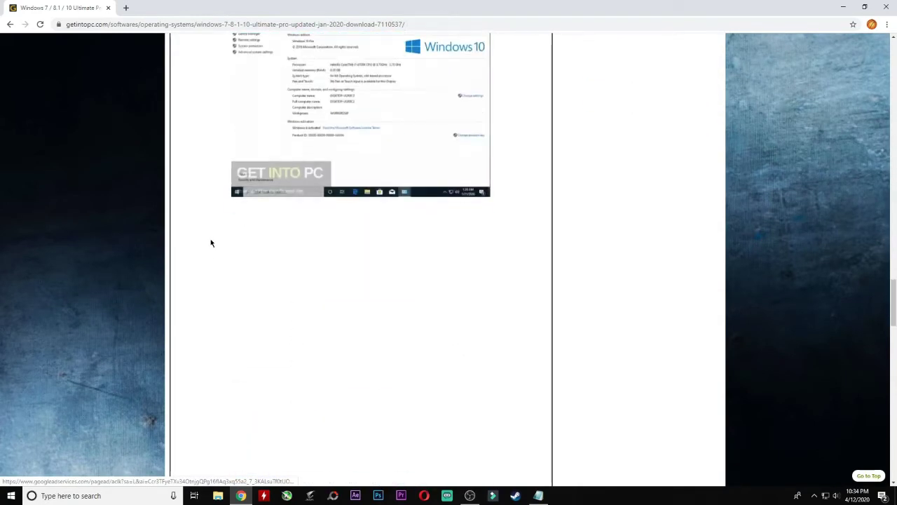
scroll(211, 244, down, 12)
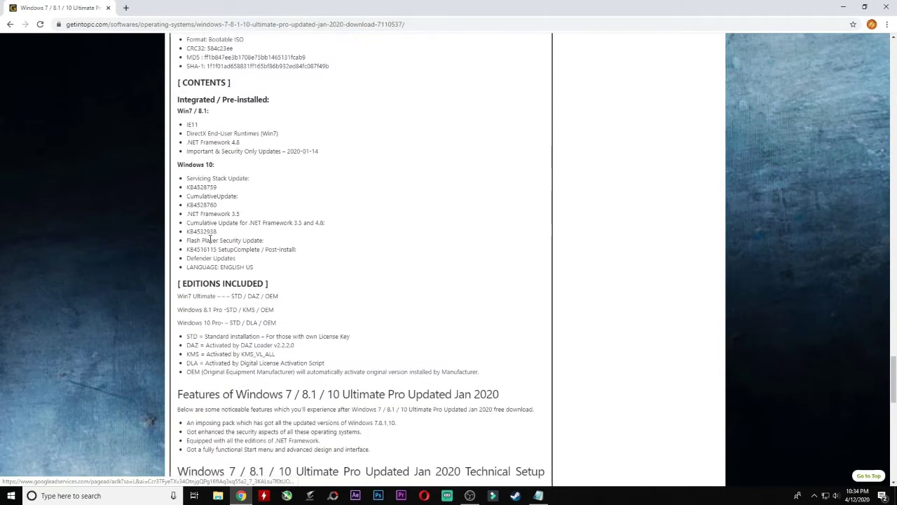
scroll(211, 239, down, 1)
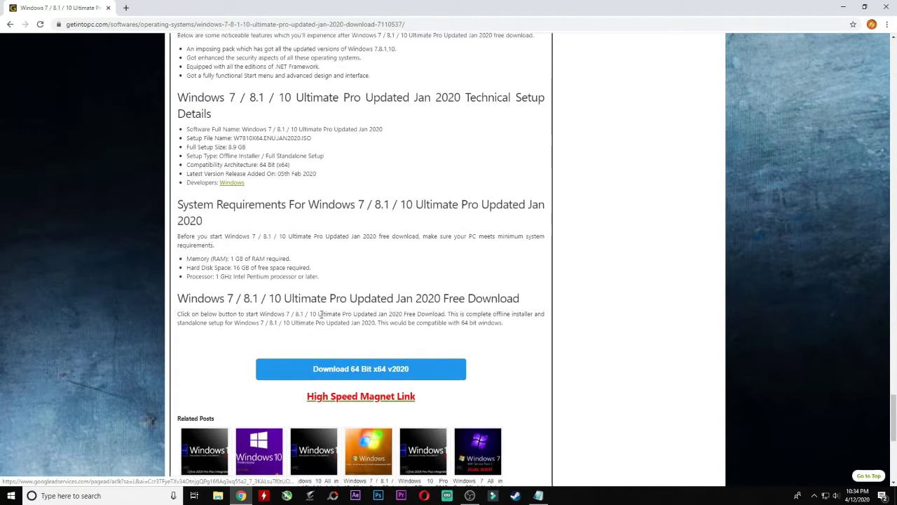
click(385, 380)
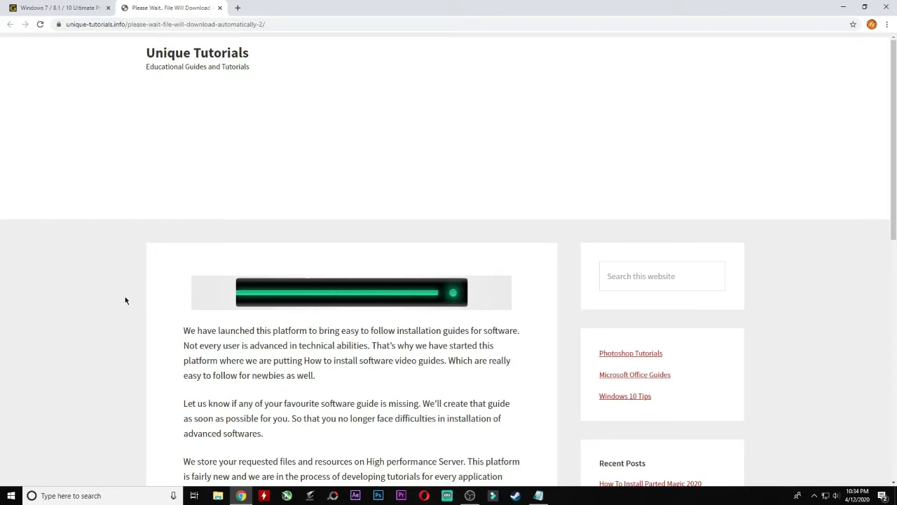
Try to download the W7810X64.ENU.JAN2020.ISO file to the Downloads folder with Internet Download Manager, dismissing its warnings.
scroll(105, 316, down, 1)
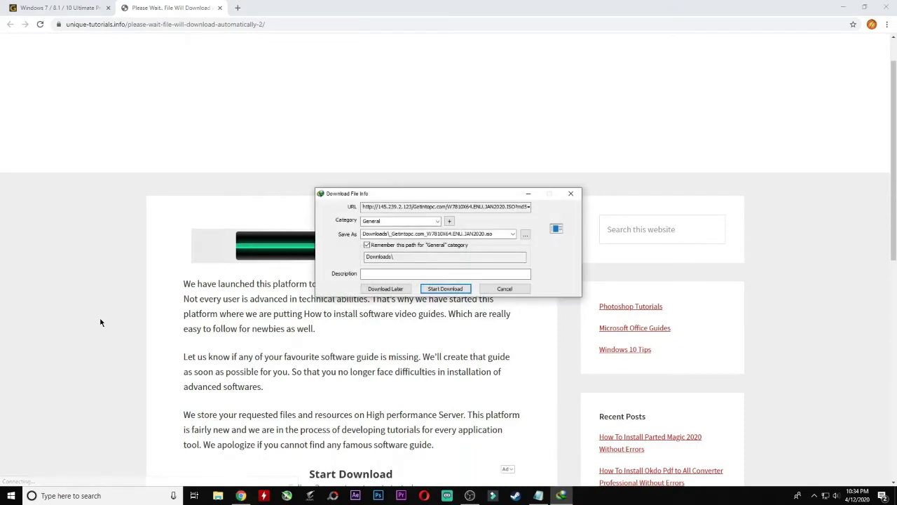
drag(456, 194, 462, 134)
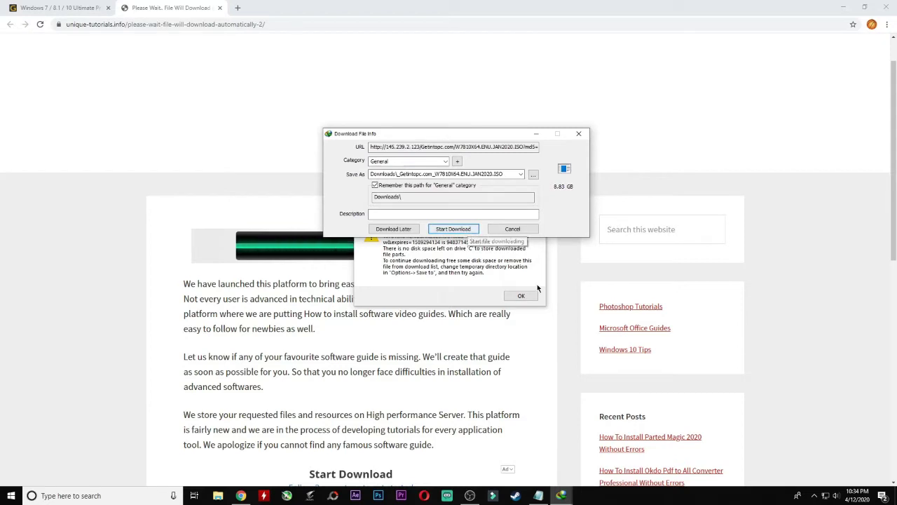
click(479, 297)
click(538, 210)
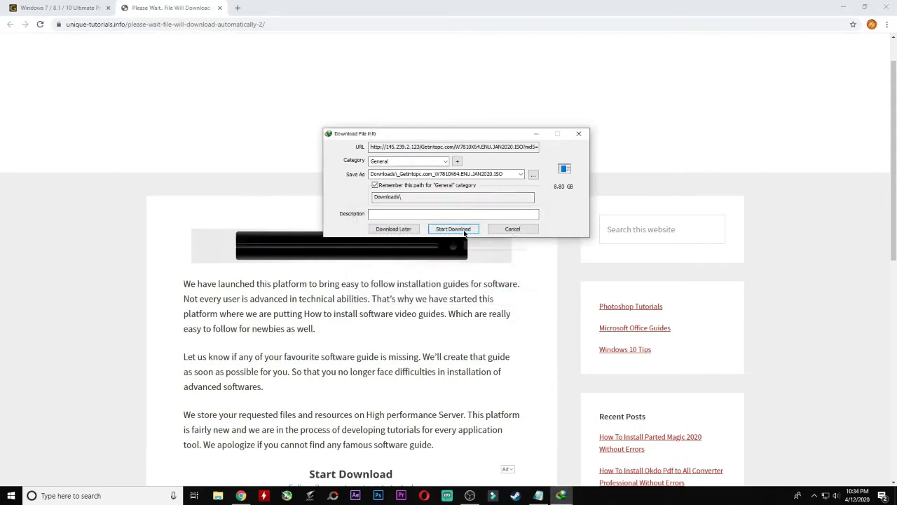
key(Return)
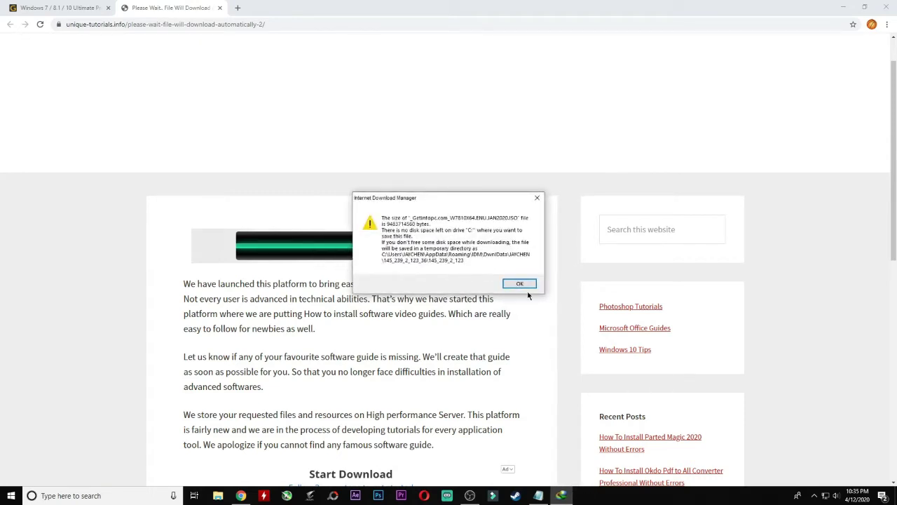
click(527, 284)
click(478, 279)
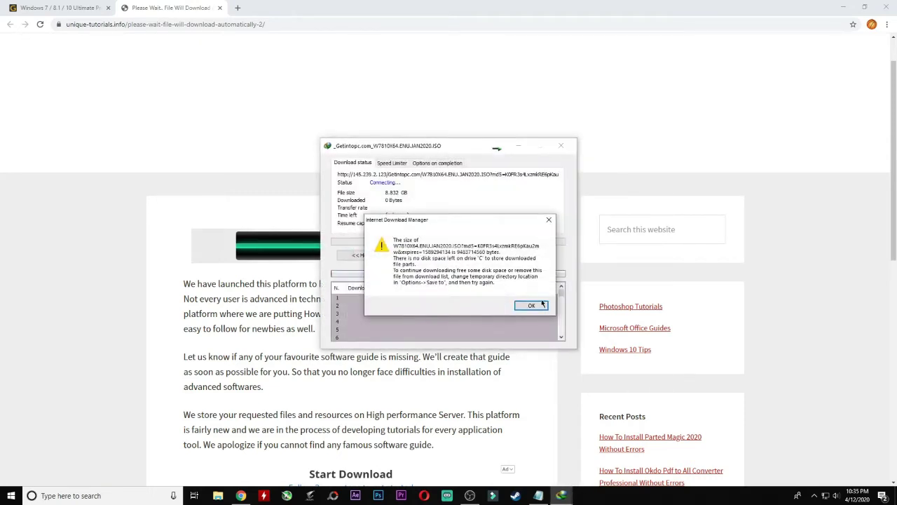
click(541, 304)
click(523, 279)
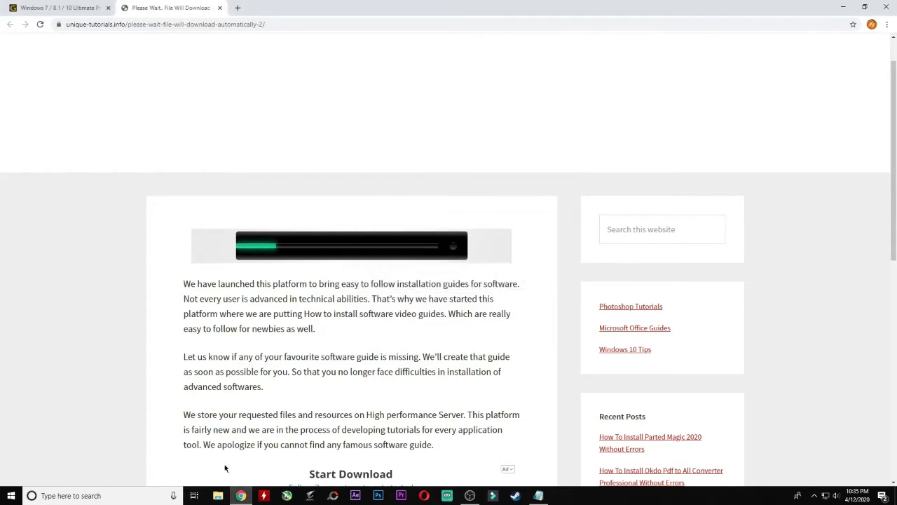
click(815, 496)
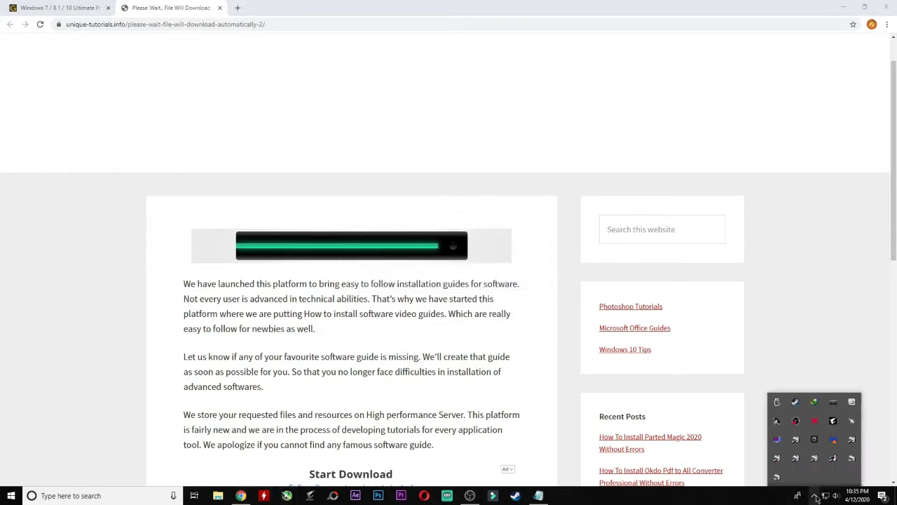
click(821, 335)
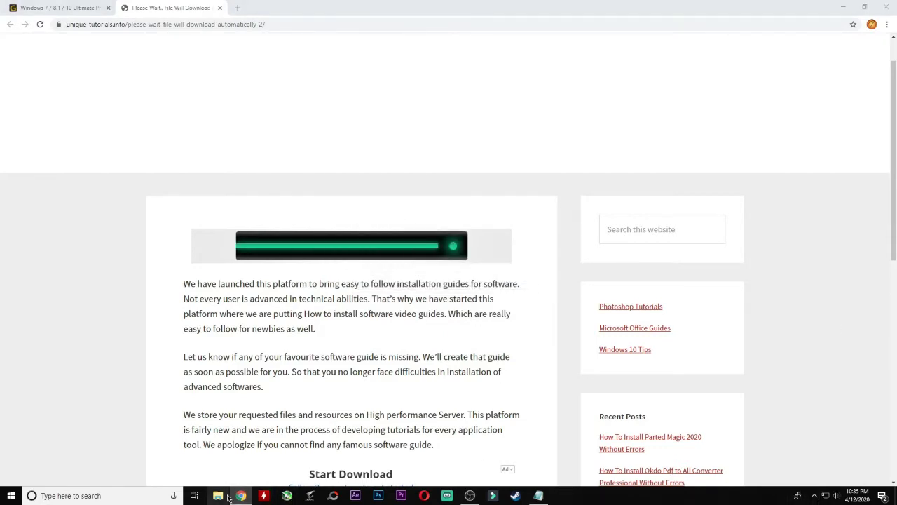
Switch to File Explorer and select the WINDOWS 7 8 10 Jan 2 2020 archive in the Downloads folder.
click(218, 496)
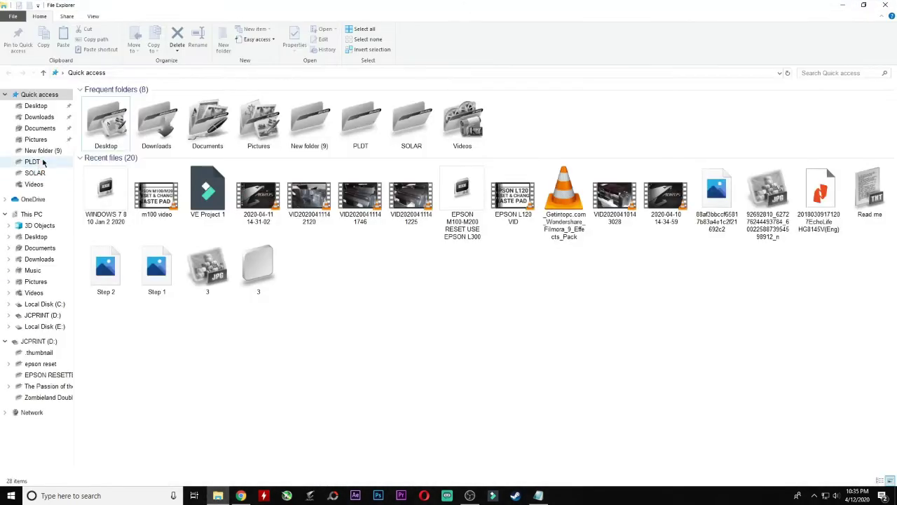
click(50, 117)
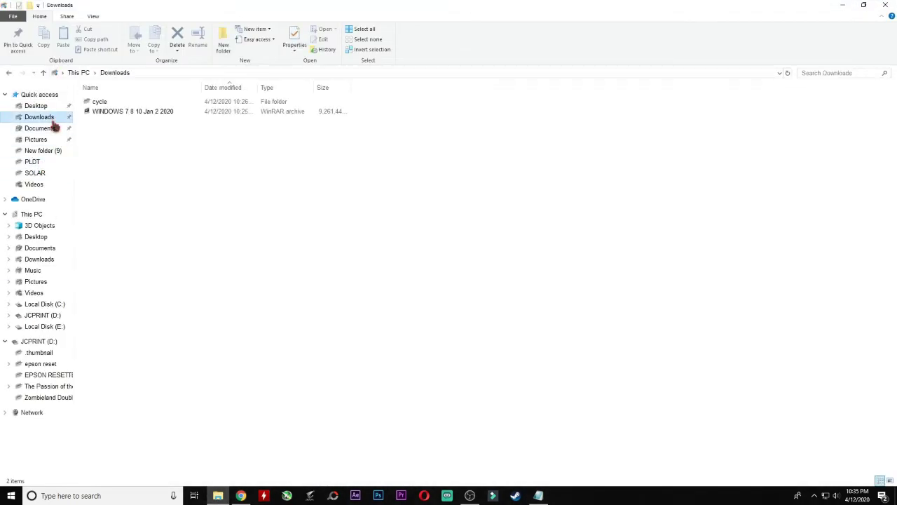
click(149, 116)
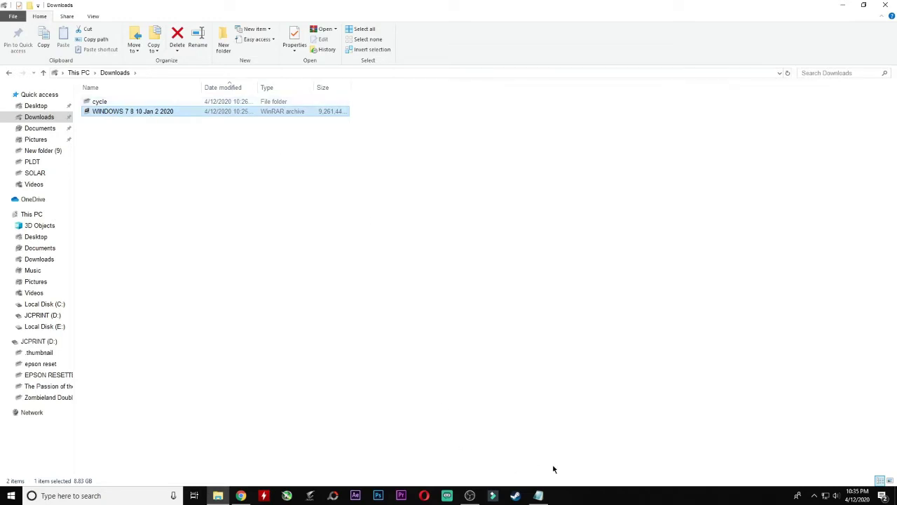
click(539, 496)
drag(343, 167, 278, 168)
key(ctrl+c)
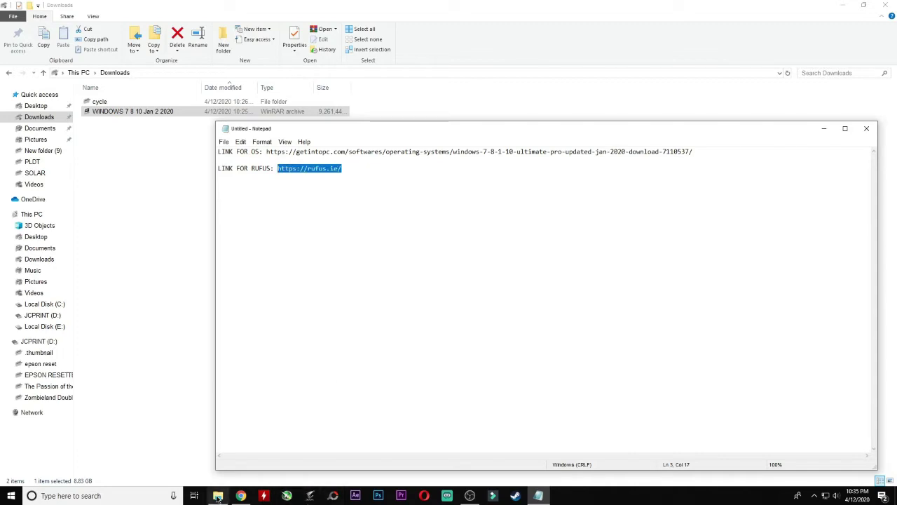
click(240, 495)
click(236, 14)
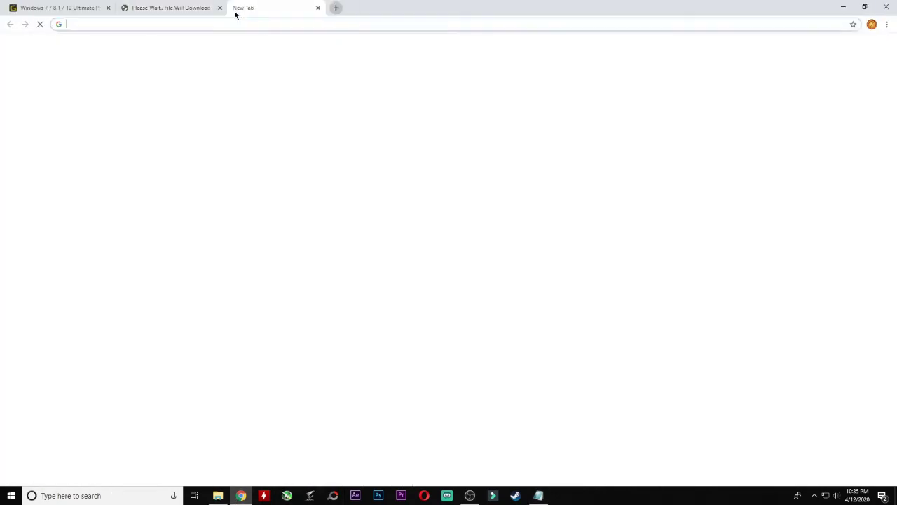
key(ctrl+v)
key(Return)
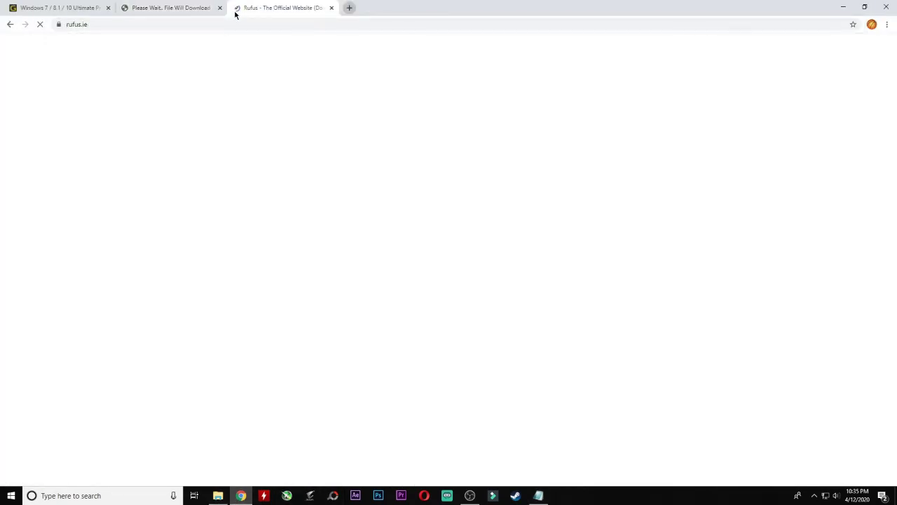
Download Rufus 3.9 from the Download section of the Rufus website.
scroll(571, 300, down, 1)
scroll(571, 299, down, 5)
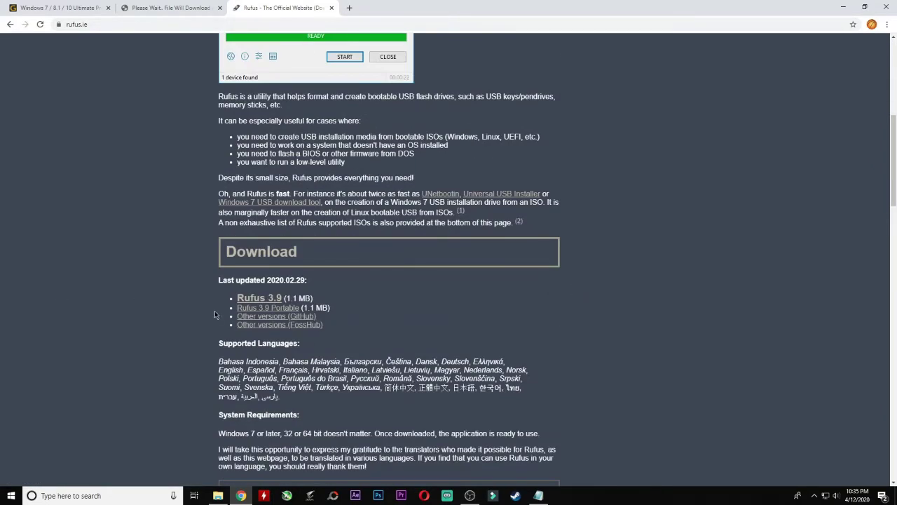
click(274, 298)
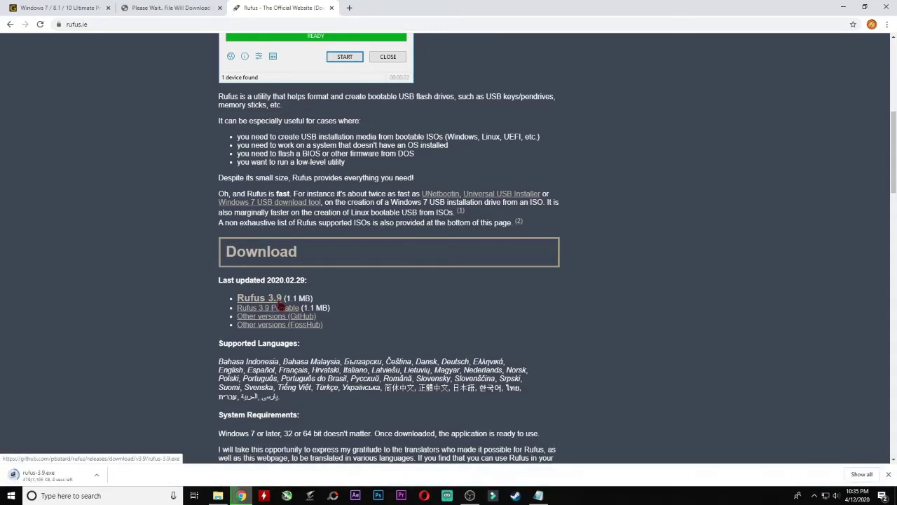
click(279, 301)
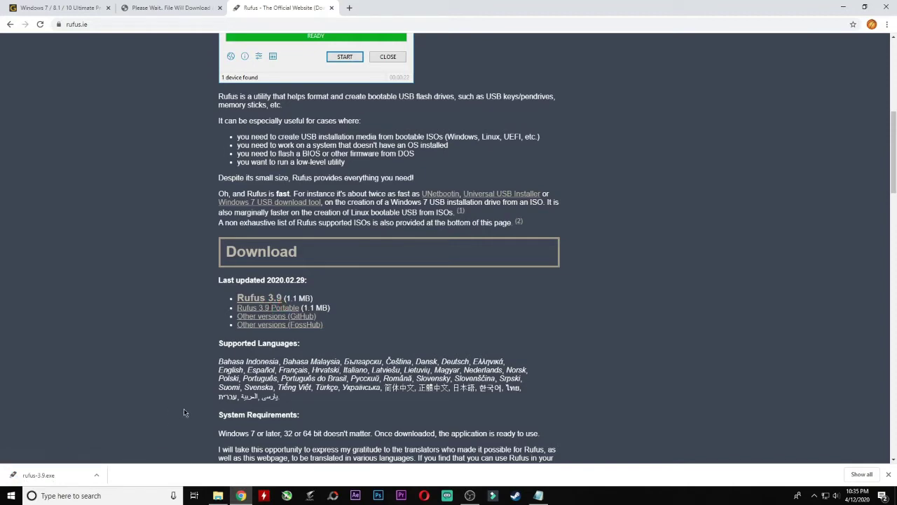
Locate the downloaded rufus-3.9 file in the Downloads folder and run it, accepting the security warning.
click(98, 479)
click(144, 443)
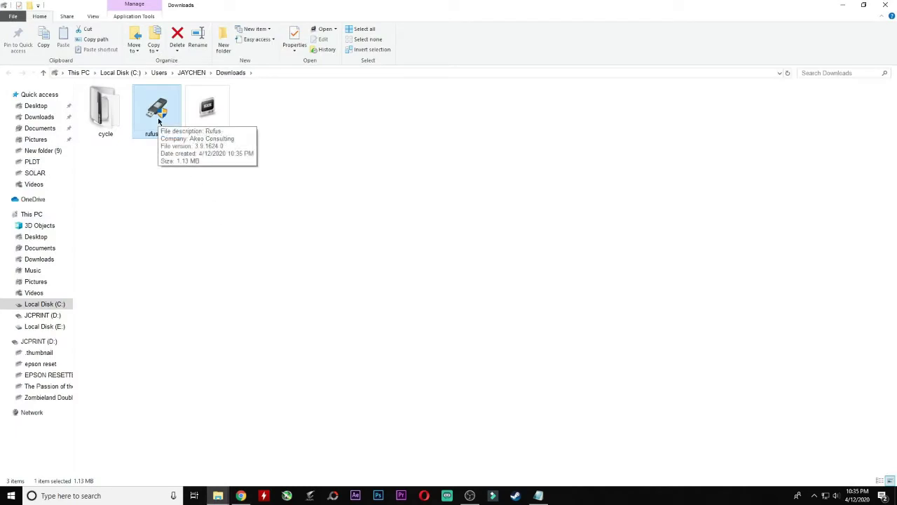
double_click(158, 121)
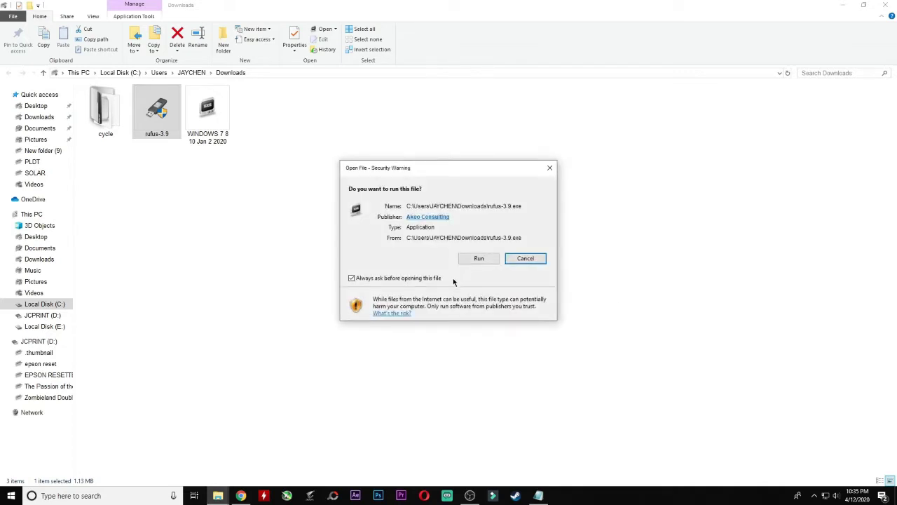
click(478, 258)
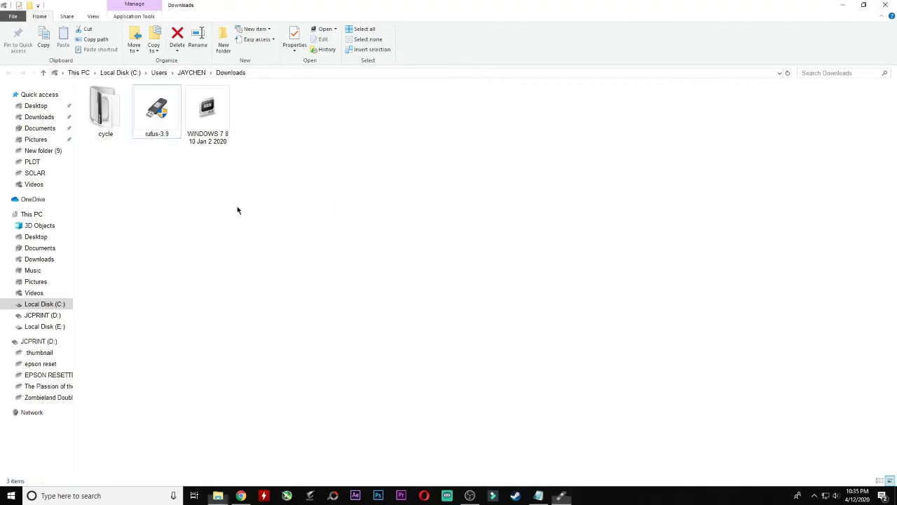
Check the file type and size of the WINDOWS 7 8 10 Jan 2 2020 image in its properties.
click(214, 127)
right_click(214, 125)
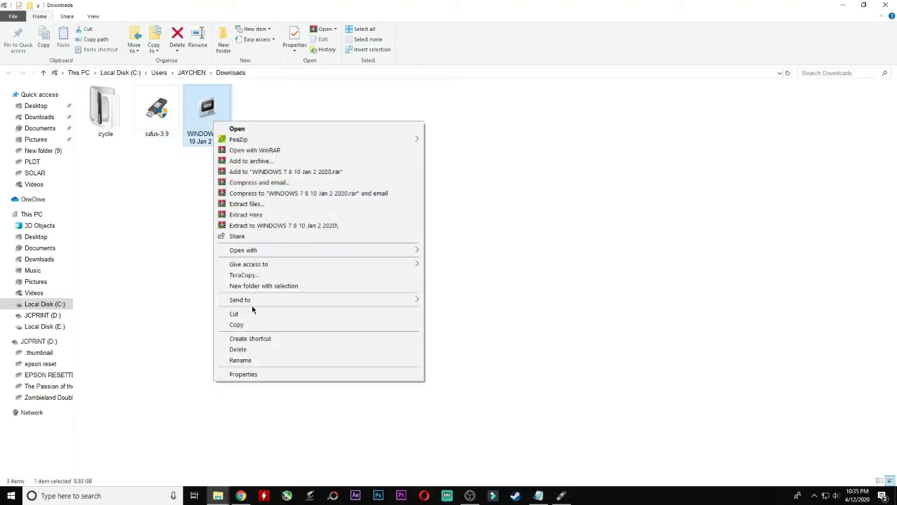
click(279, 374)
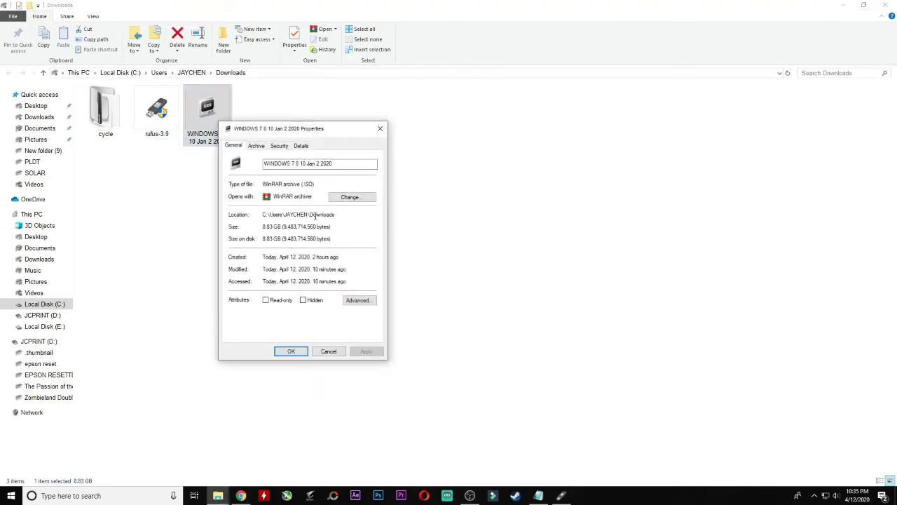
click(381, 130)
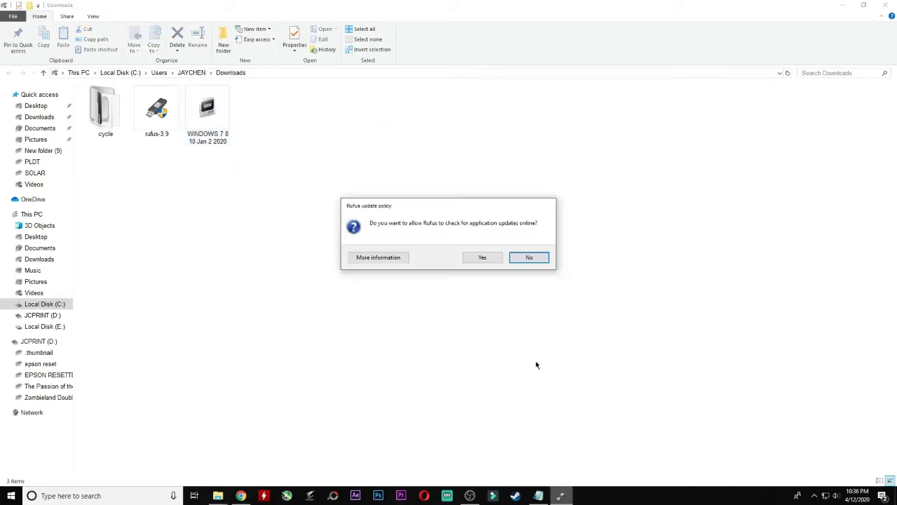
Allow Rufus to check for updates online and locate the JCPRINT (D:) USB drive in This PC.
click(479, 258)
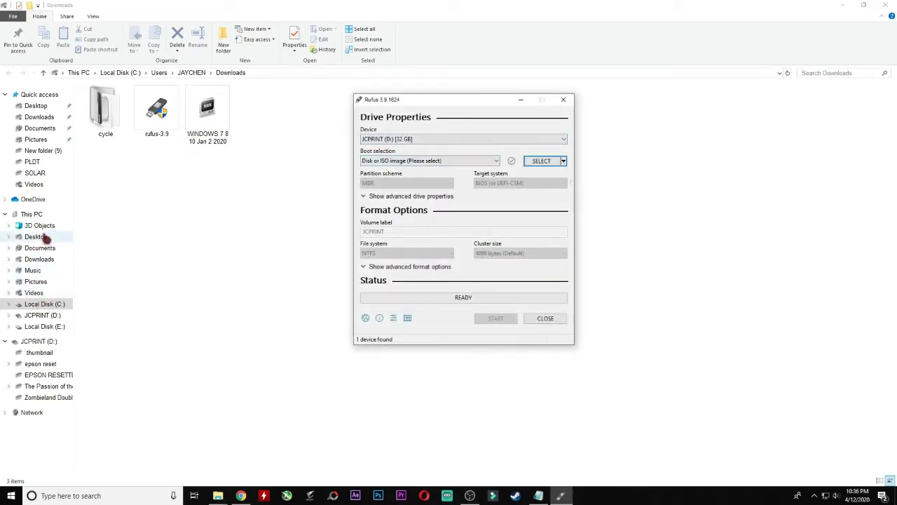
click(34, 215)
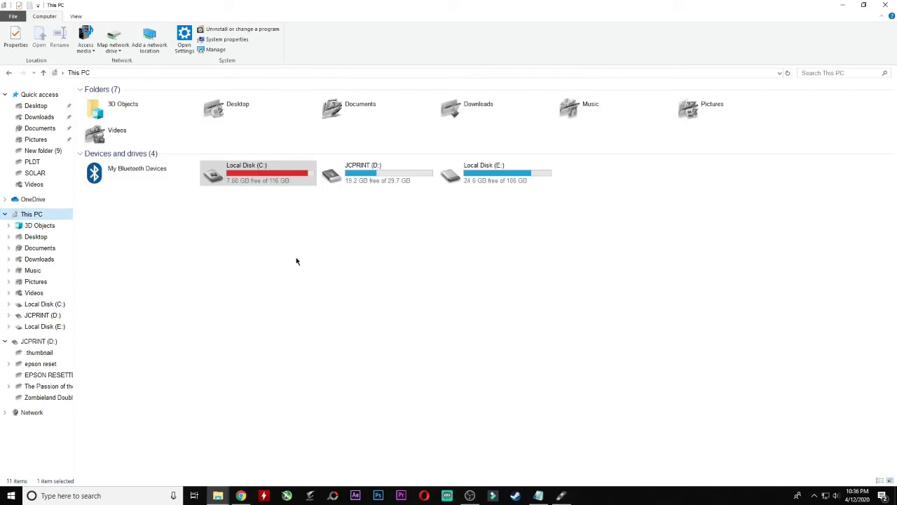
click(396, 179)
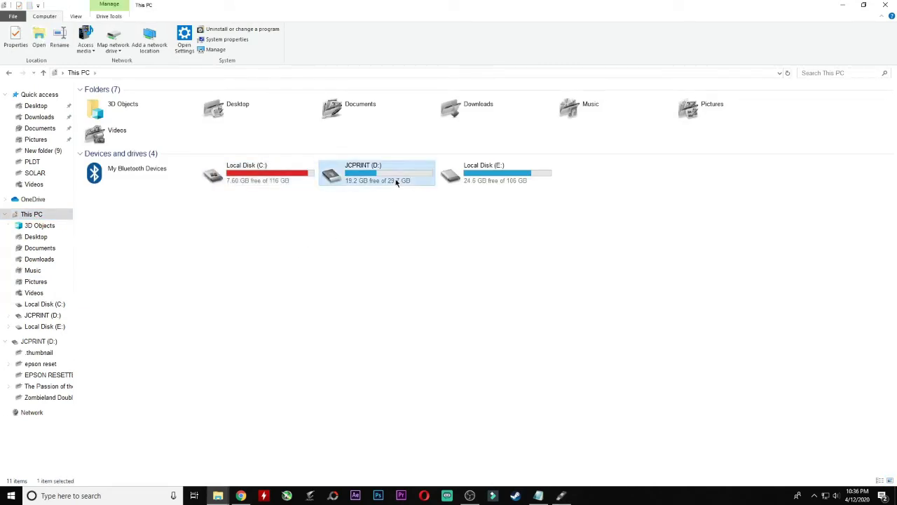
Return to Rufus and load WINDOWS 7 8 10 Jan 2 2020 from the Downloads folder as the boot image.
click(561, 496)
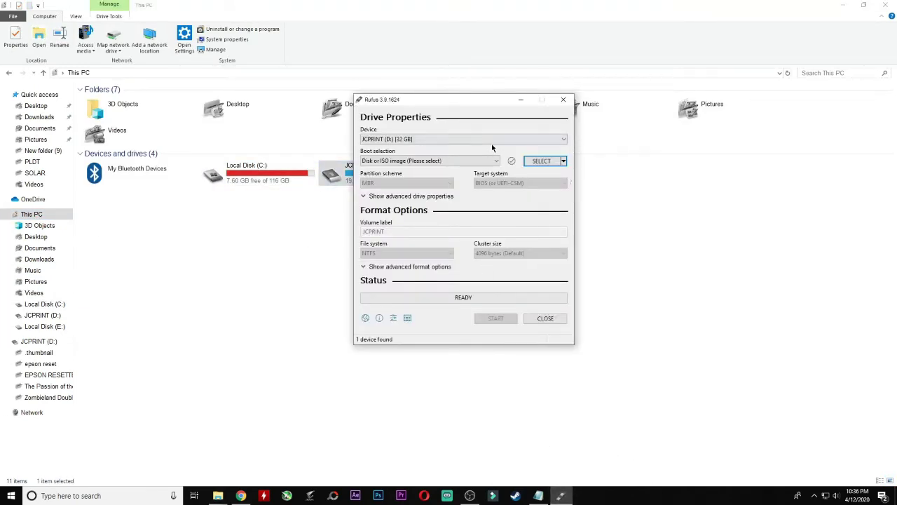
click(556, 162)
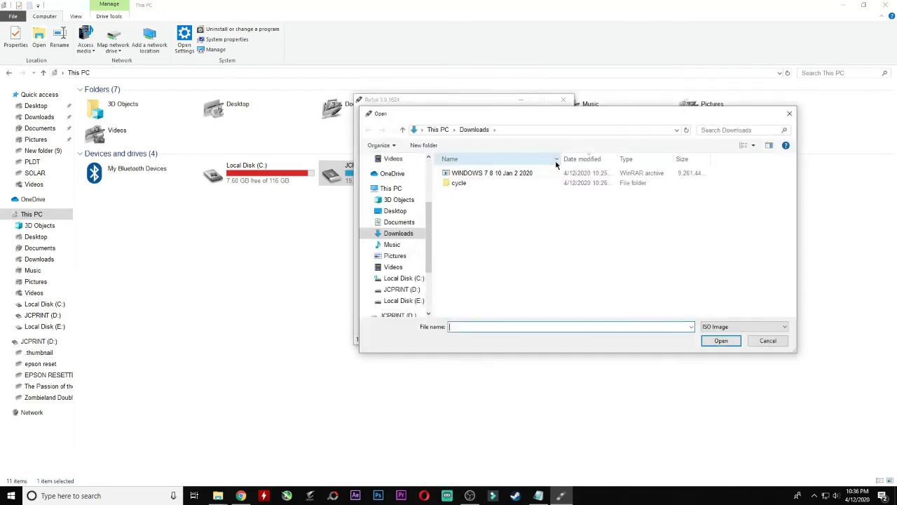
click(508, 175)
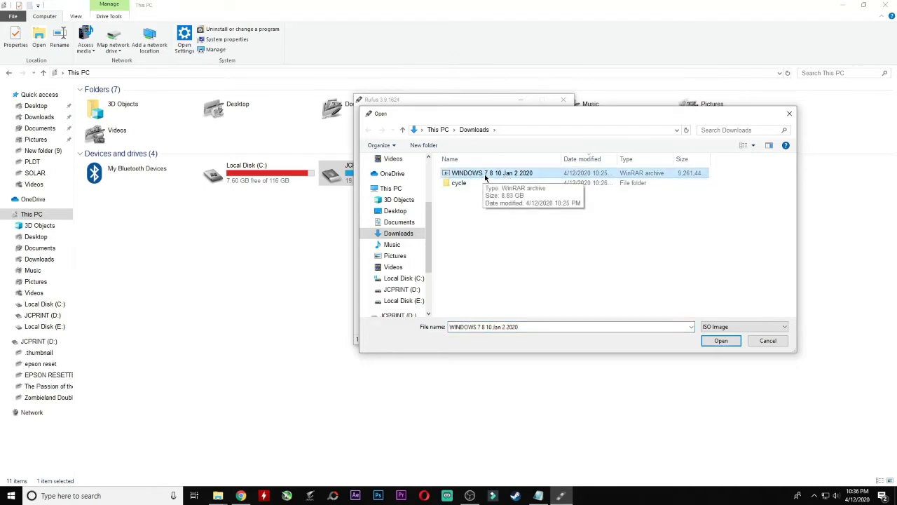
click(719, 342)
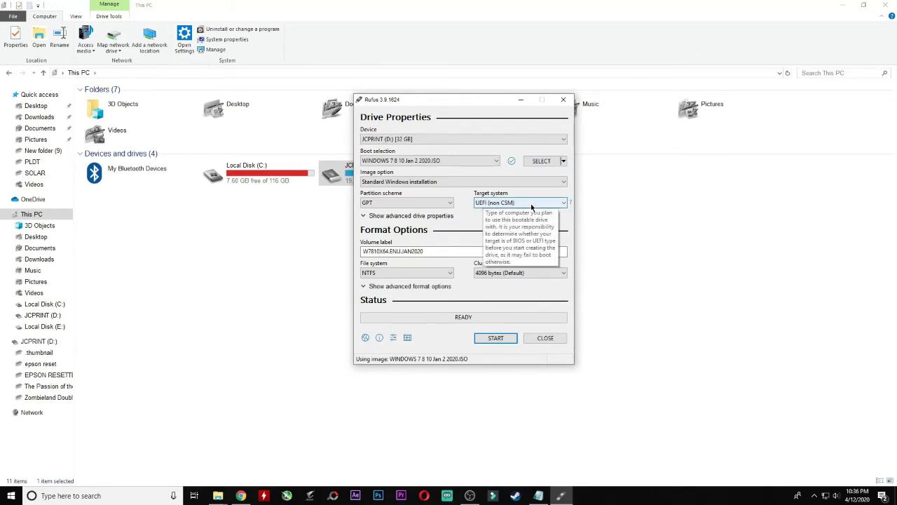
Check the target system options, try the MBR partition scheme and switch it back to GPT.
click(527, 202)
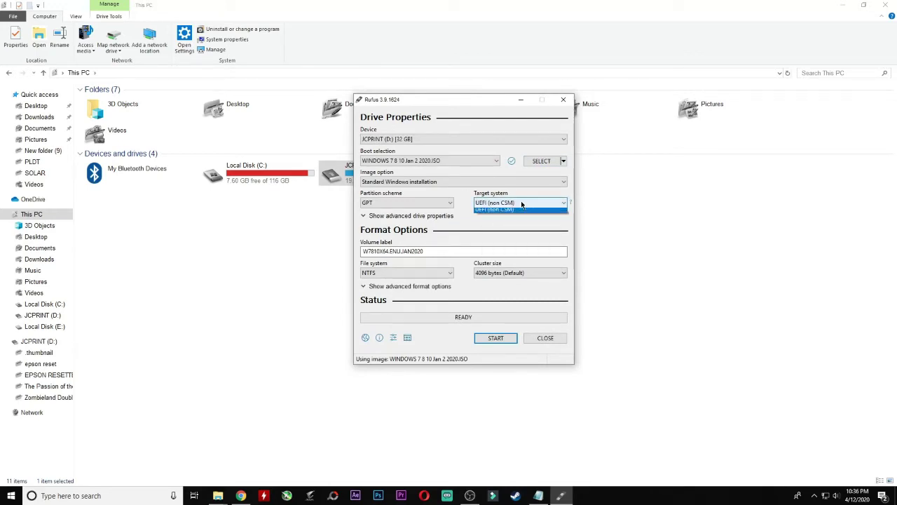
click(527, 213)
click(406, 203)
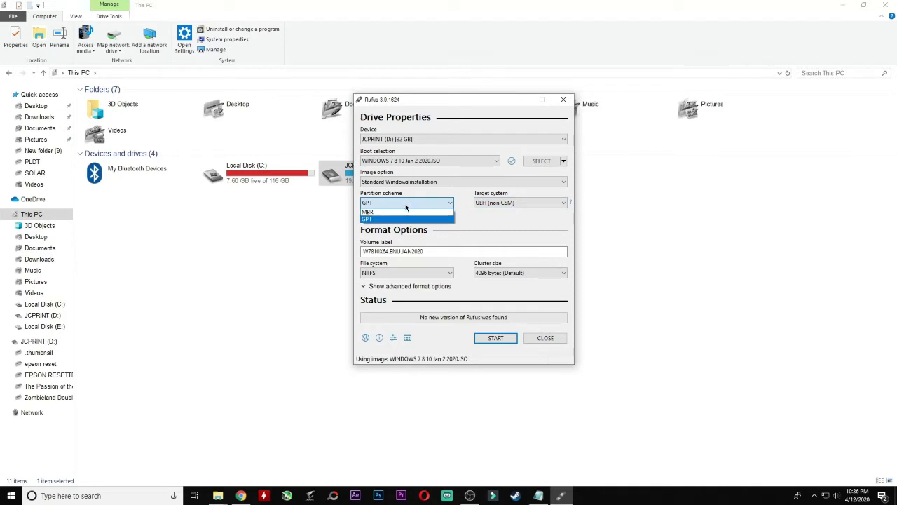
click(406, 211)
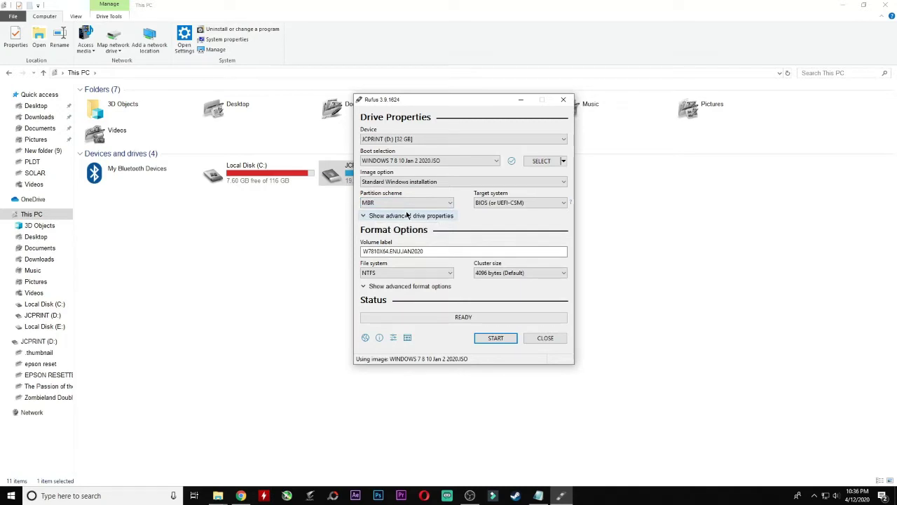
click(405, 202)
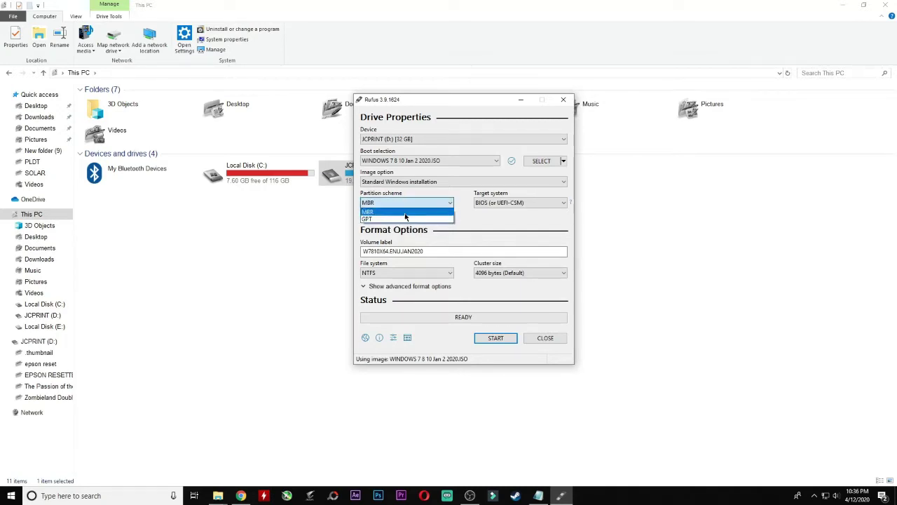
click(403, 219)
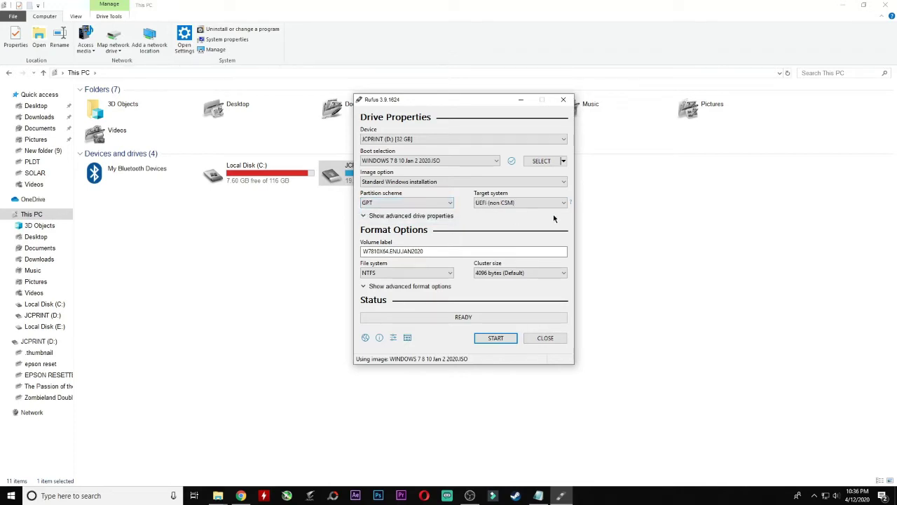
Set the partition scheme to MBR and start writing the image to JCPRINT (D:), accepting the erasure of its data.
click(438, 203)
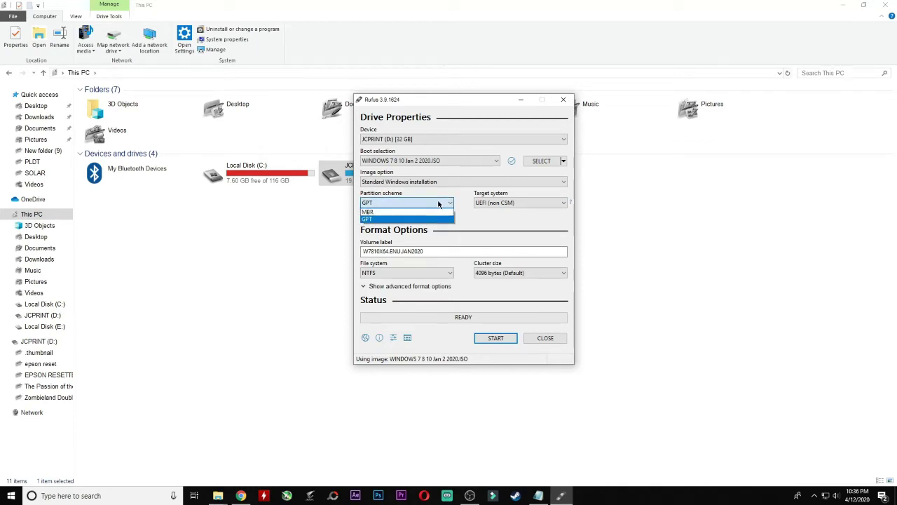
click(424, 213)
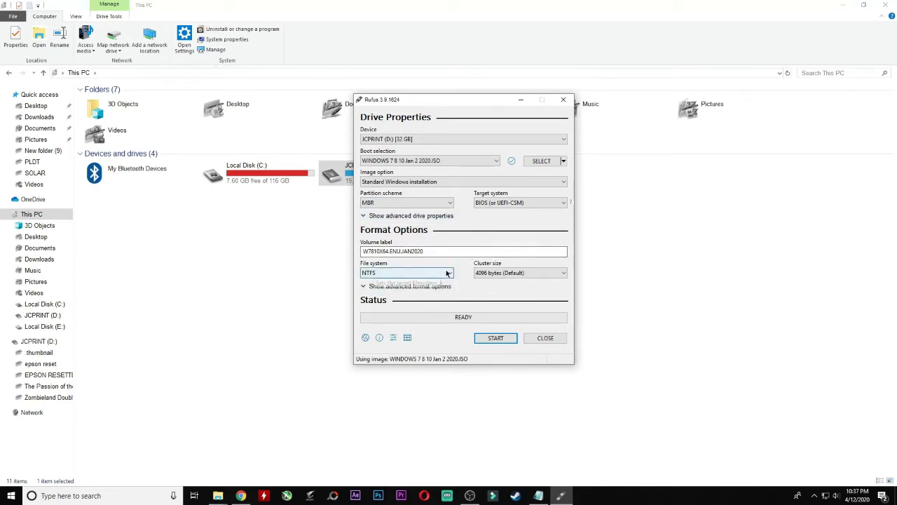
click(494, 338)
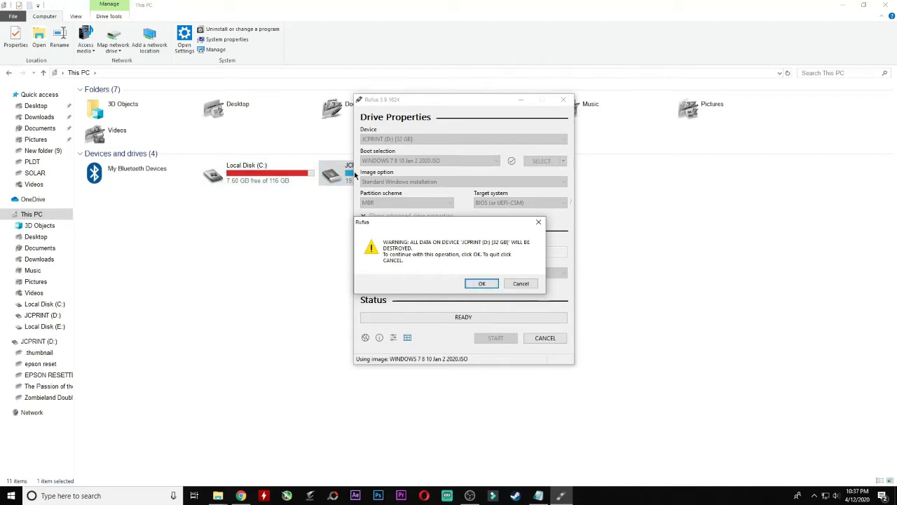
click(483, 284)
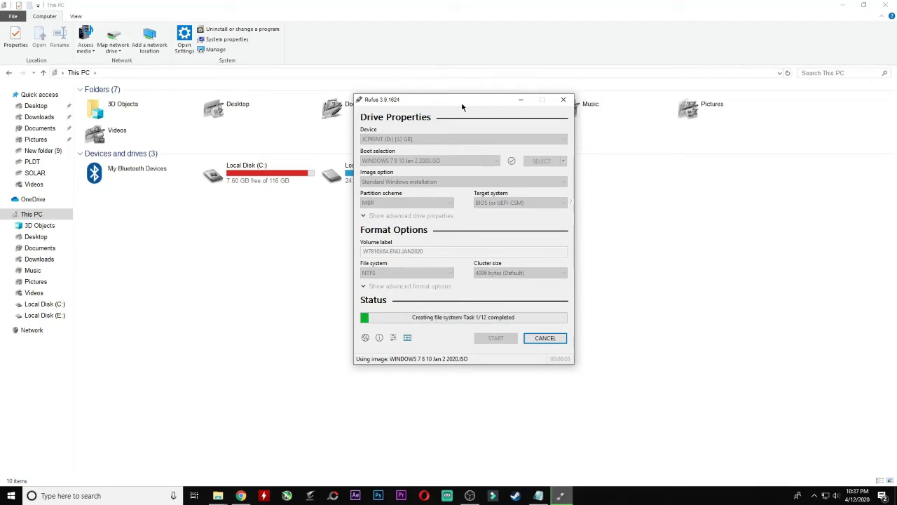
drag(462, 106, 587, 148)
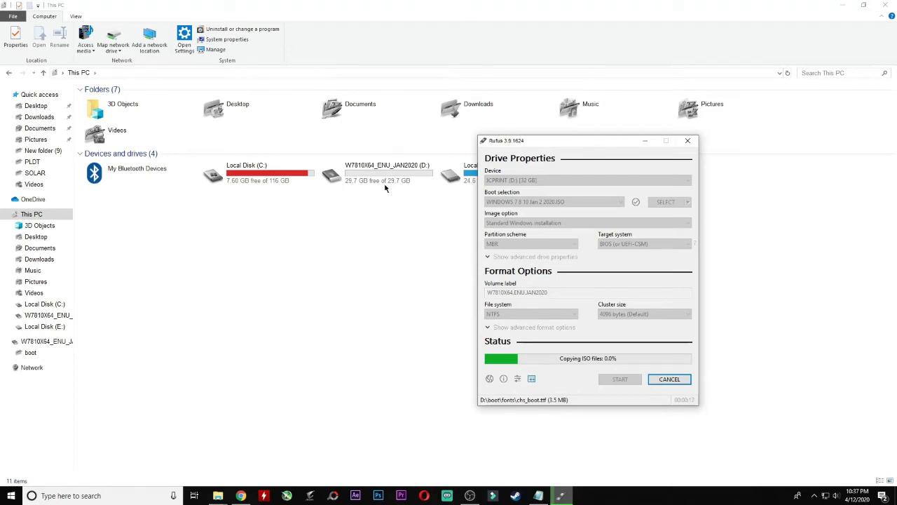
drag(579, 149, 666, 180)
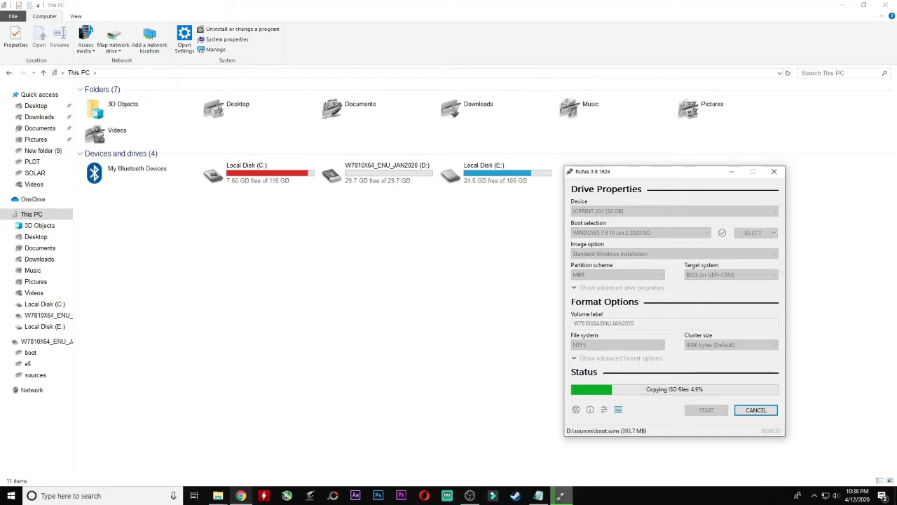
click(241, 495)
click(241, 496)
drag(703, 174, 587, 172)
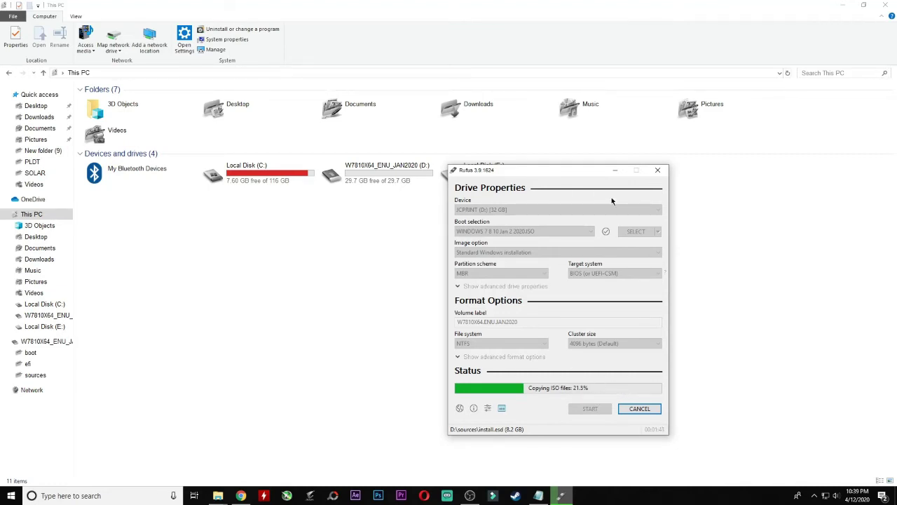
drag(572, 174, 649, 157)
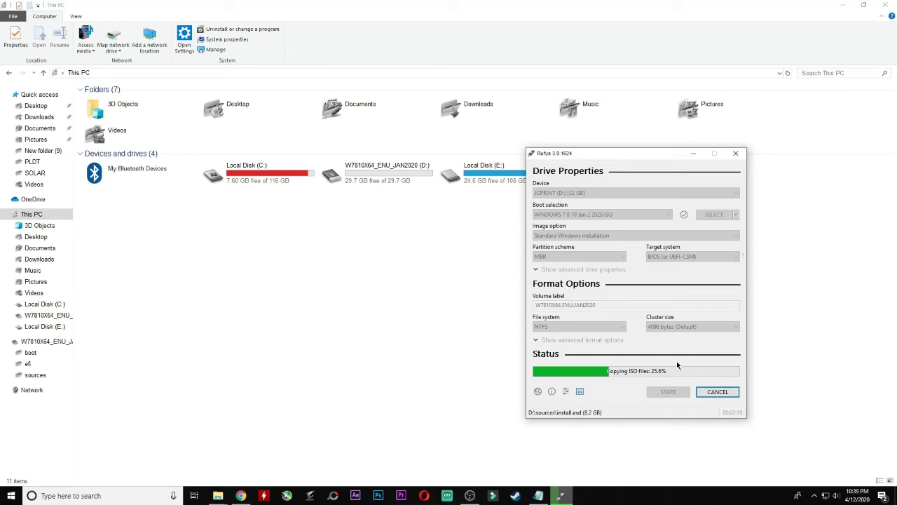
Inspect the files copied so far on the W7810X64_ENU_JAN2020 (D:) drive and return to the Rufus progress.
double_click(384, 172)
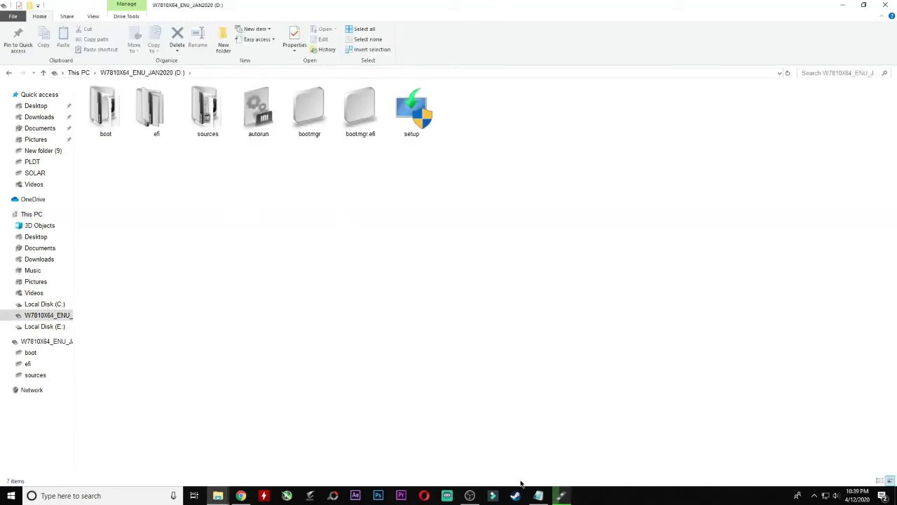
click(561, 496)
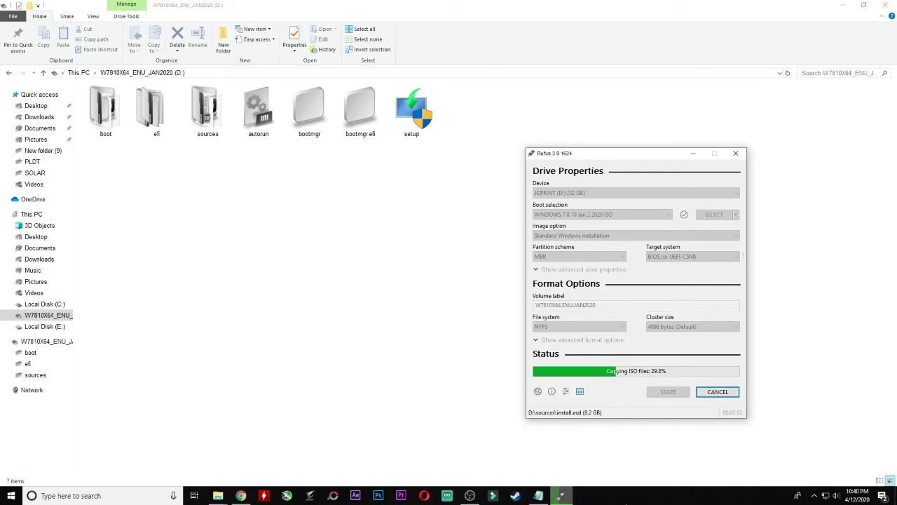
click(469, 495)
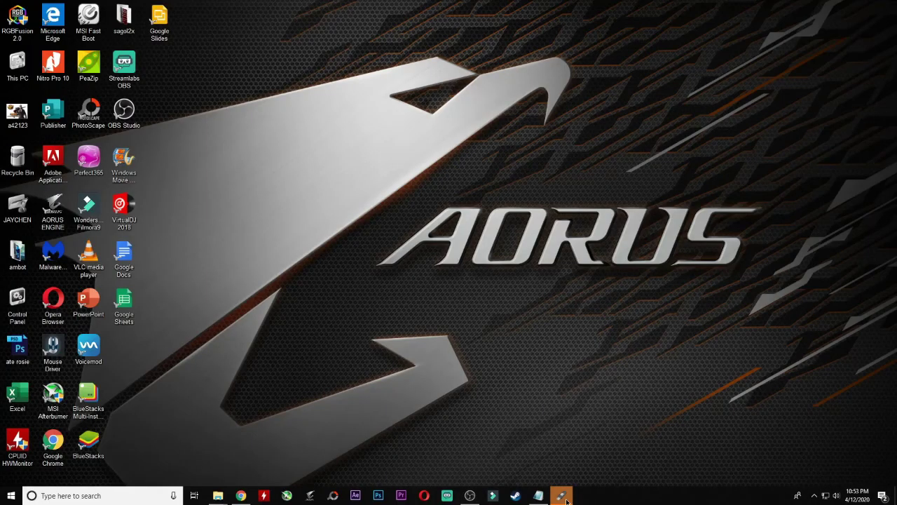
Close Rufus after the copy and open the W7810X64_ENU_JAN2020 (D:) drive from This PC in File Explorer.
click(563, 496)
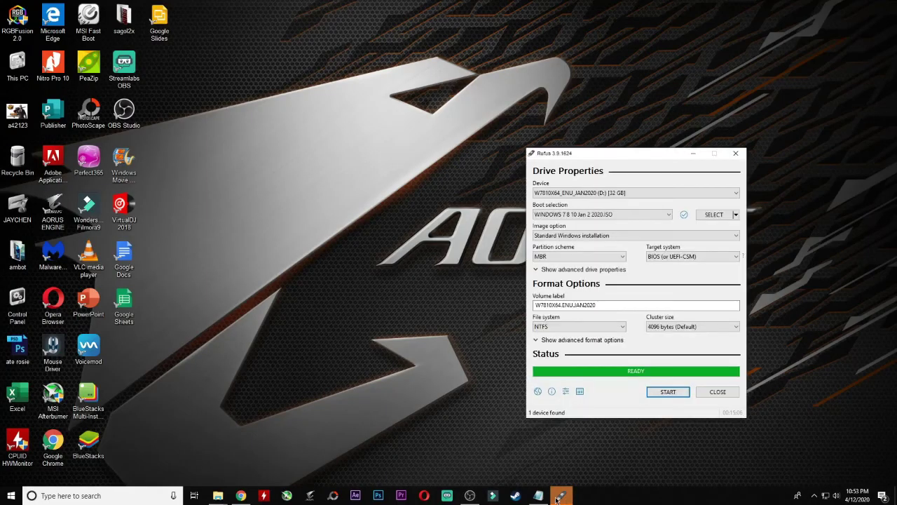
click(729, 395)
mouse_move(218, 496)
click(202, 463)
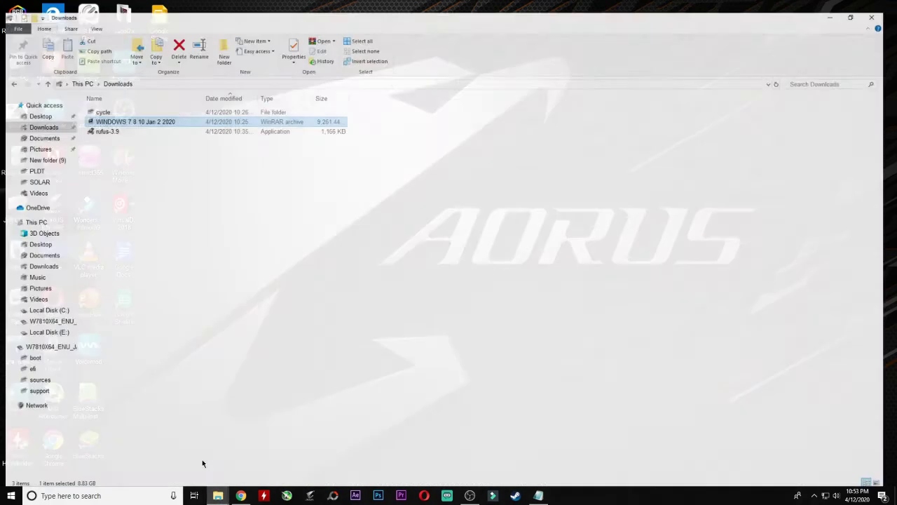
click(30, 215)
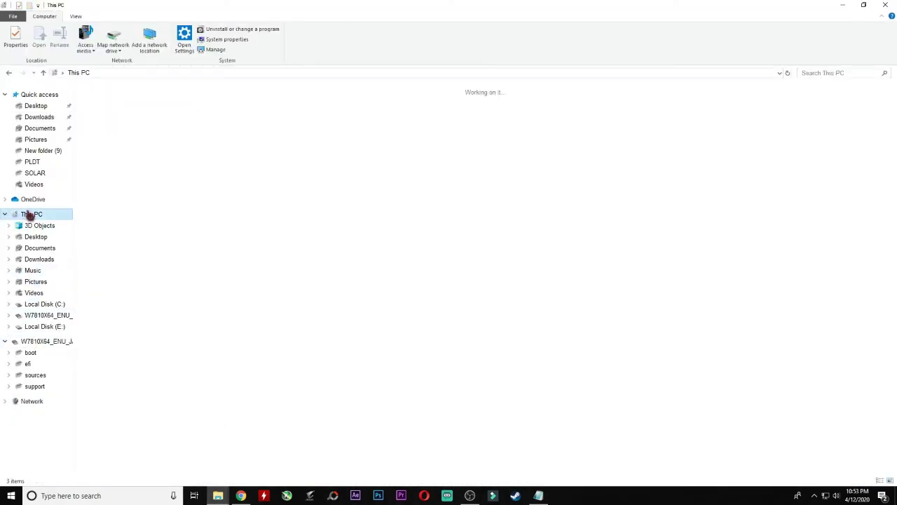
double_click(387, 180)
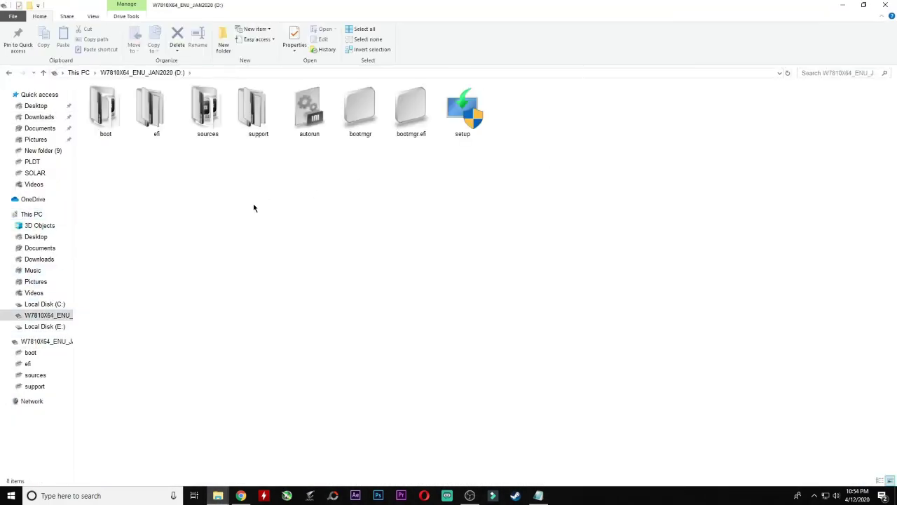
Launch setup from the USB drive, toggle the option to help improve the Windows installation, and proceed to the update check.
double_click(476, 112)
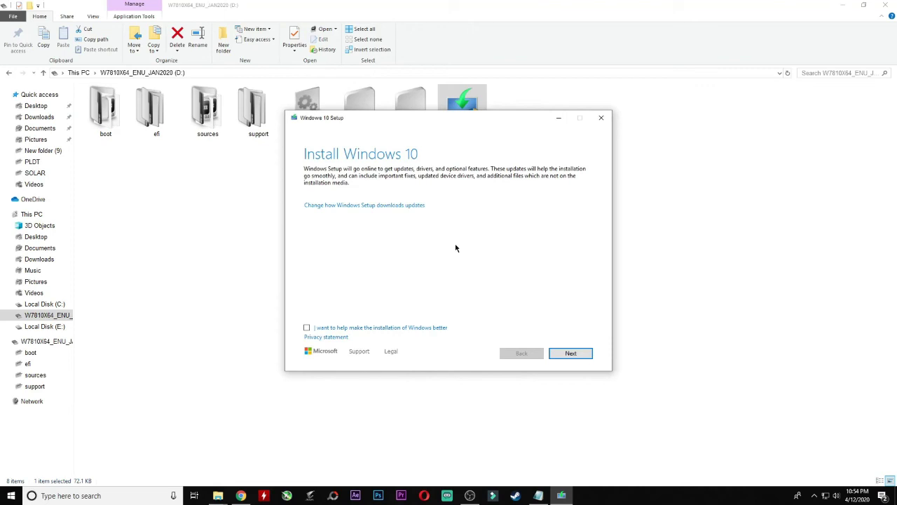
click(421, 327)
click(567, 353)
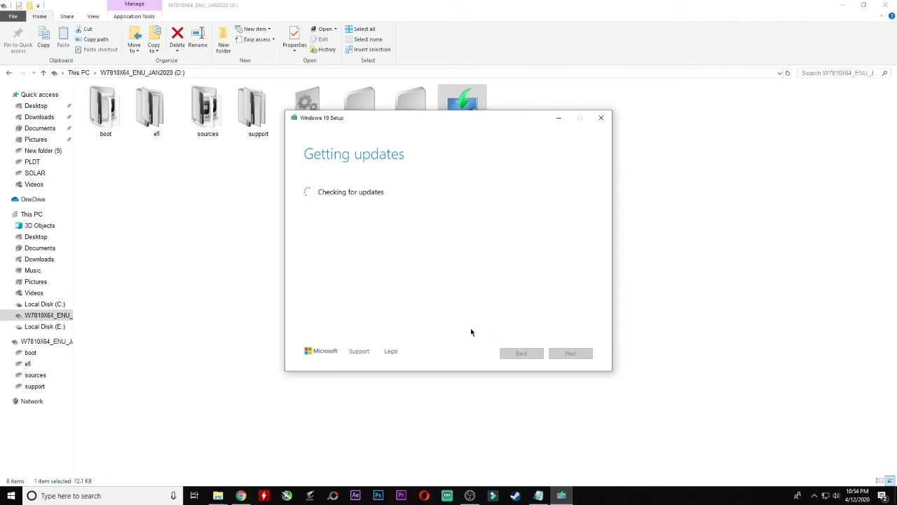
Quit Windows 10 Setup during the update check and confirm leaving the installation.
click(601, 119)
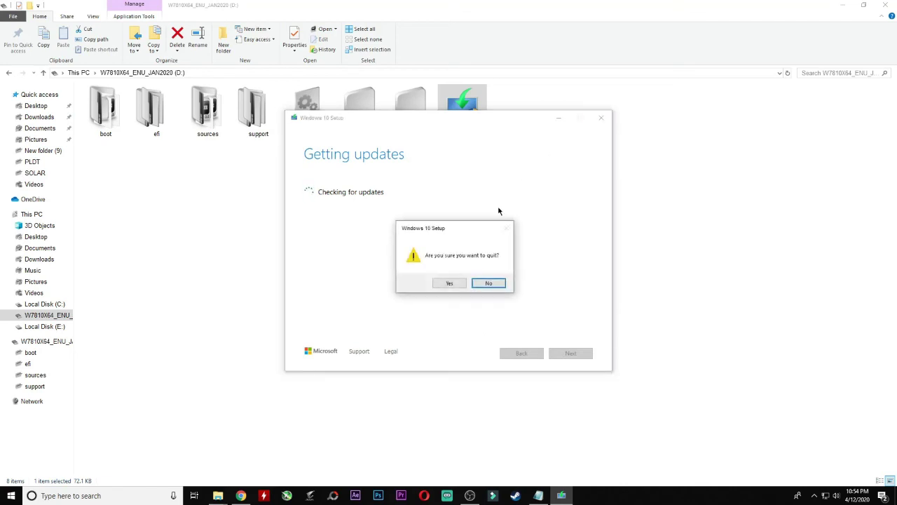
click(449, 283)
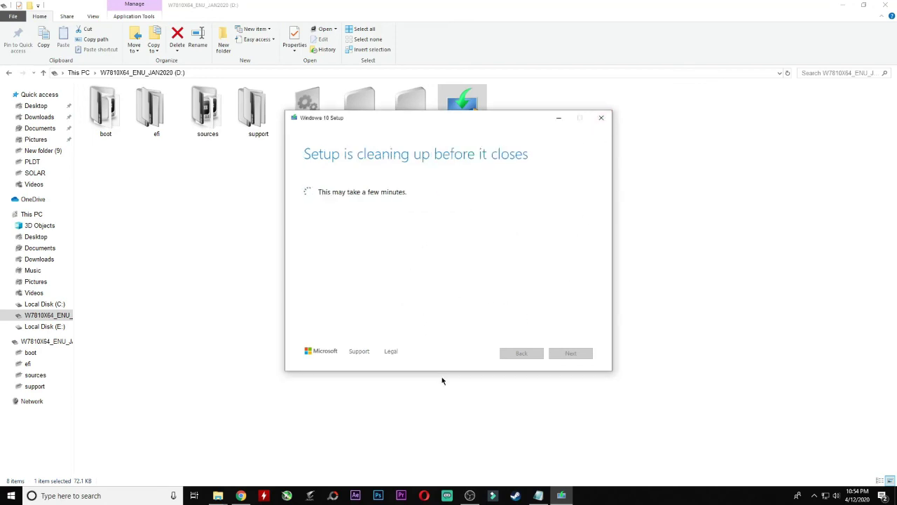
right_click(564, 498)
click(538, 471)
right_click(427, 290)
click(405, 330)
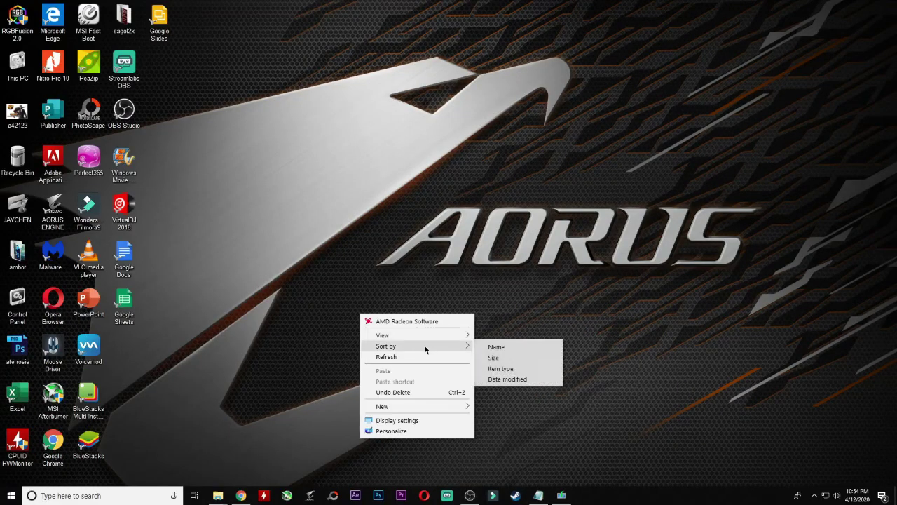
right_click(360, 314)
click(583, 438)
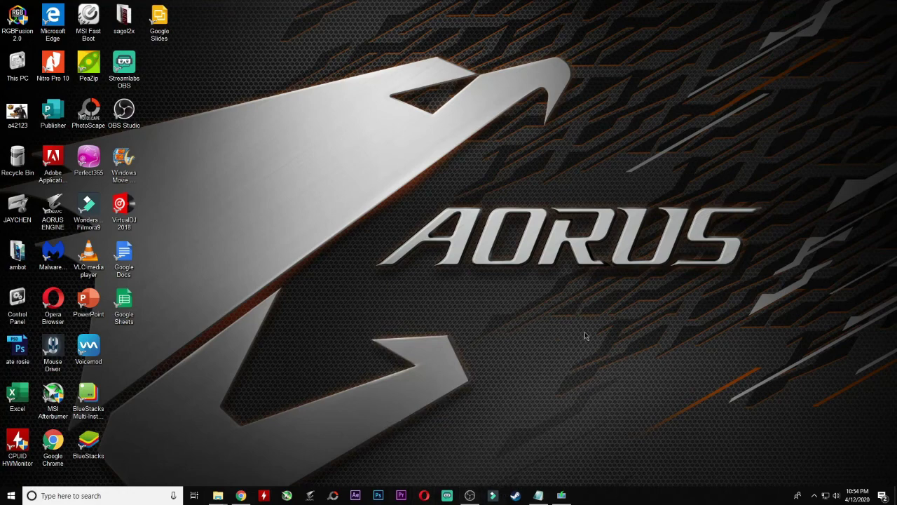
right_click(473, 313)
click(524, 352)
click(565, 497)
click(565, 496)
right_click(544, 293)
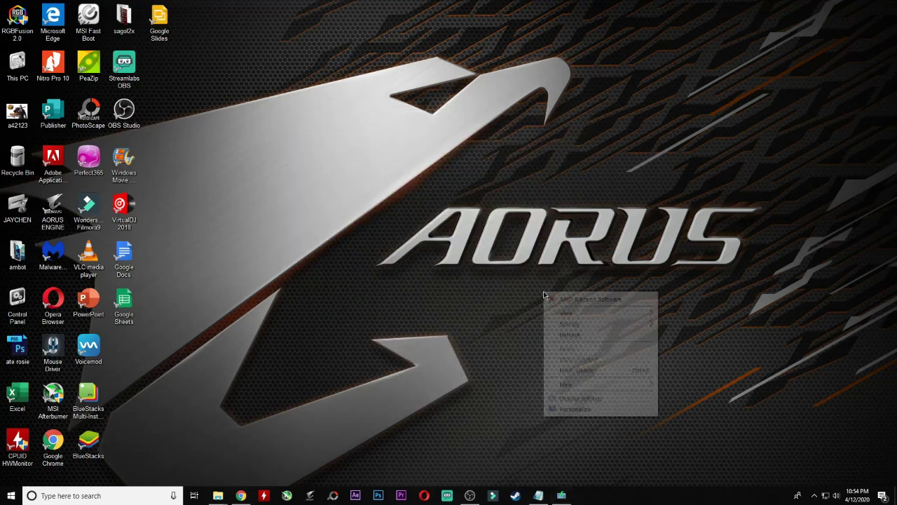
click(613, 341)
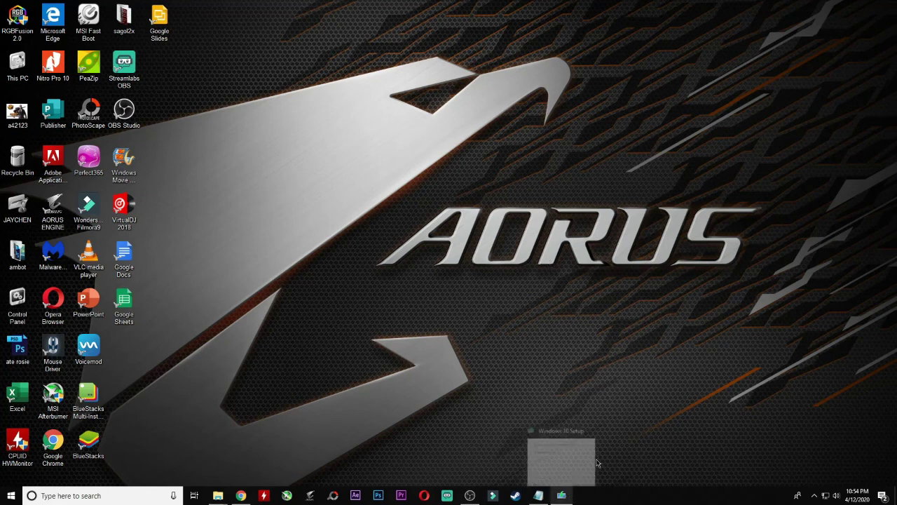
Bring the Windows 10 Setup window back into view to check its cleanup progress.
click(561, 495)
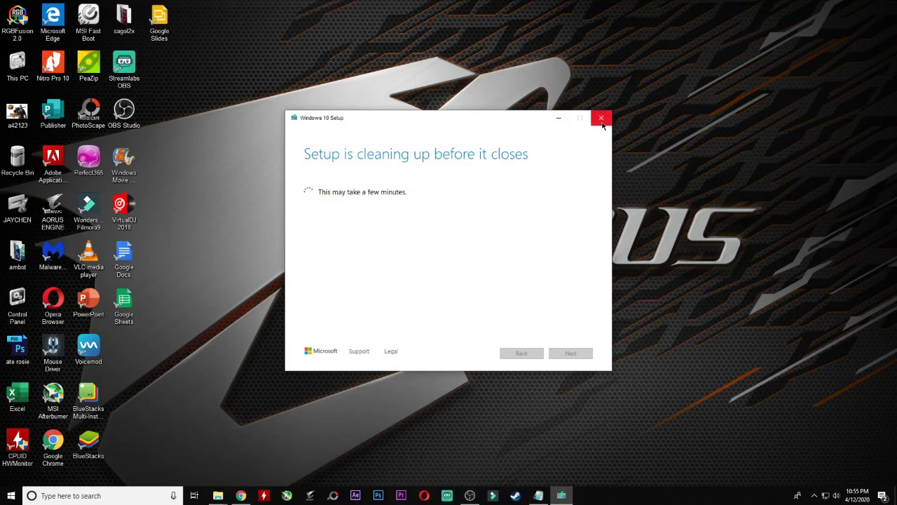
click(469, 495)
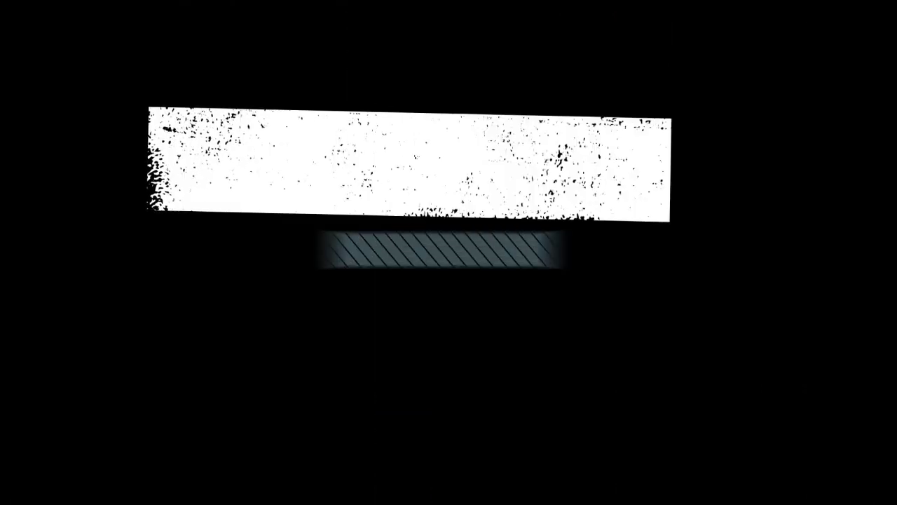